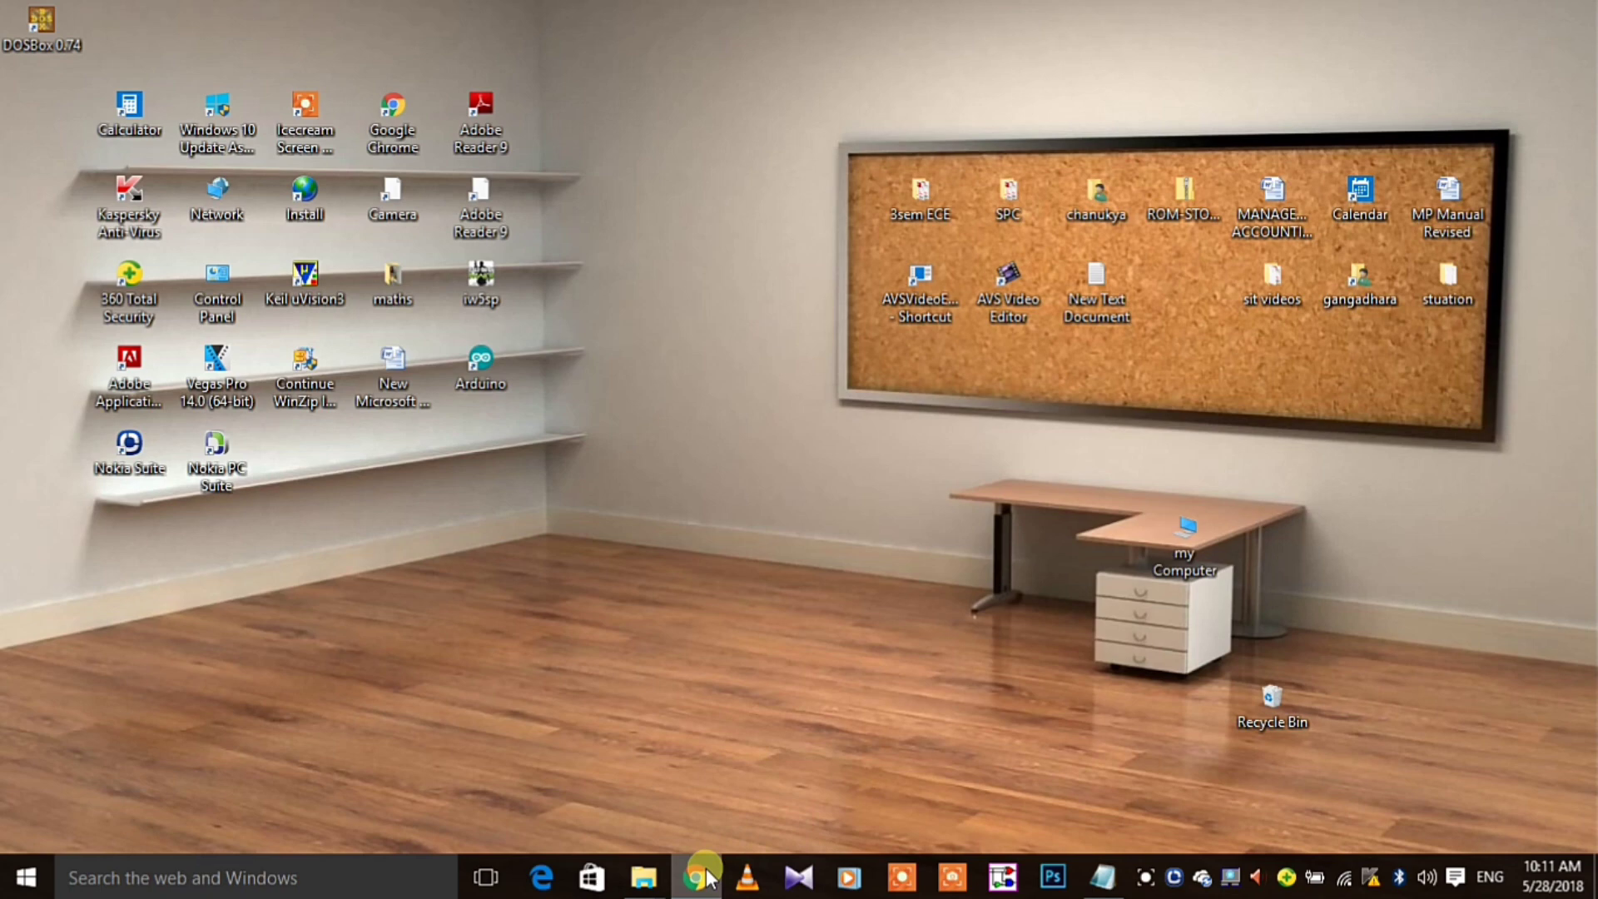
Search Google for dosbox and download the DOSBox 0.74 Win32 installer from dosbox.com.
click(699, 874)
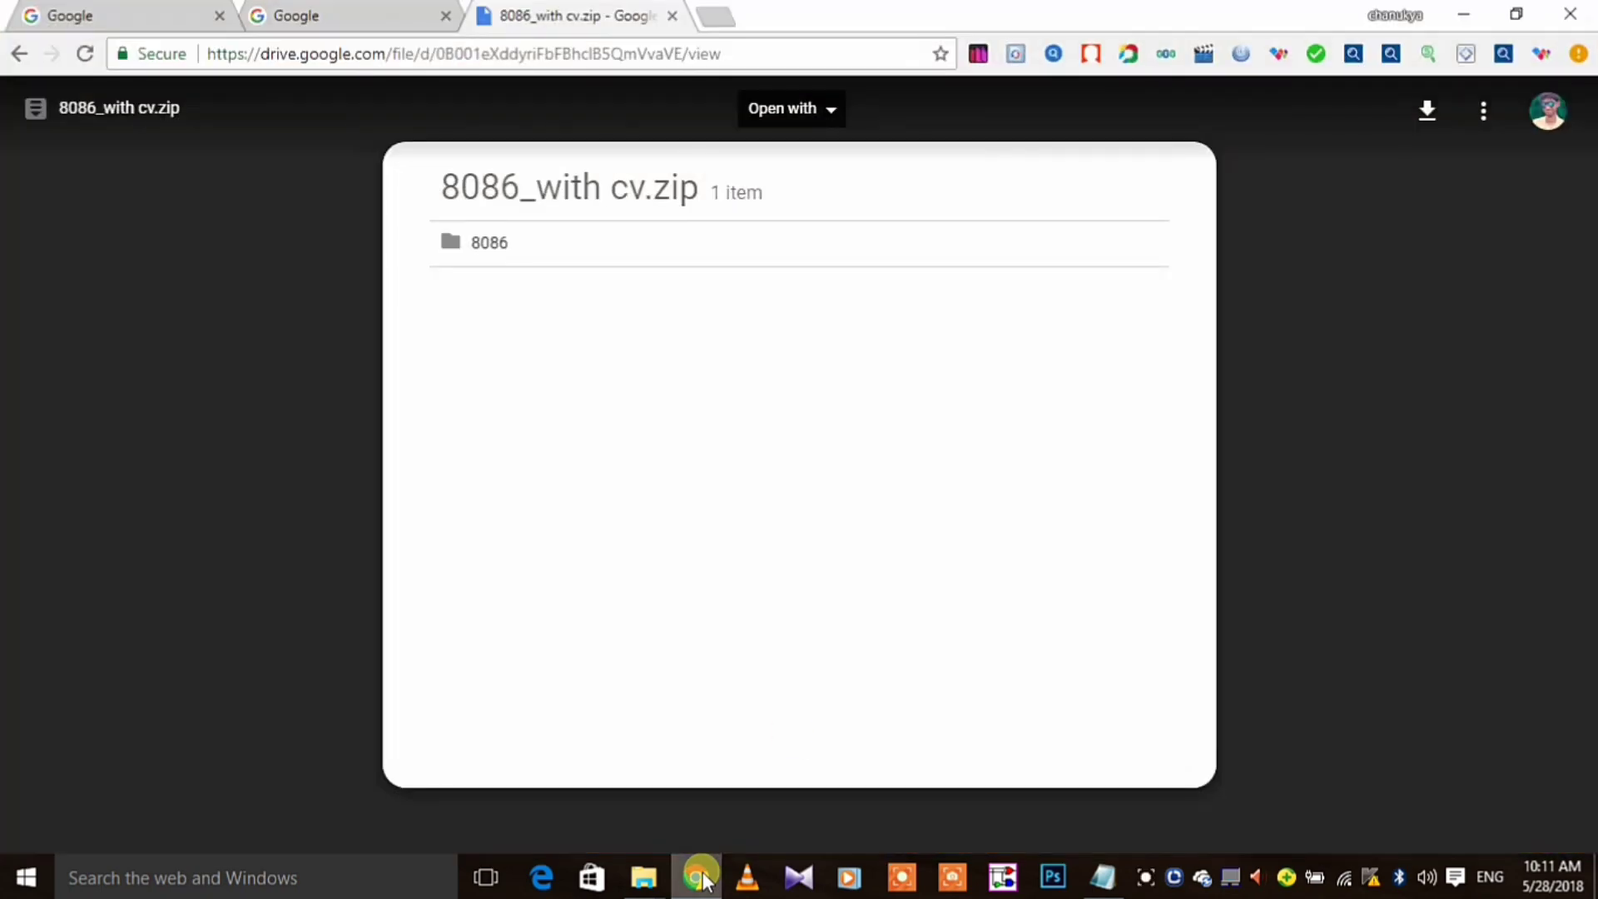
click(134, 17)
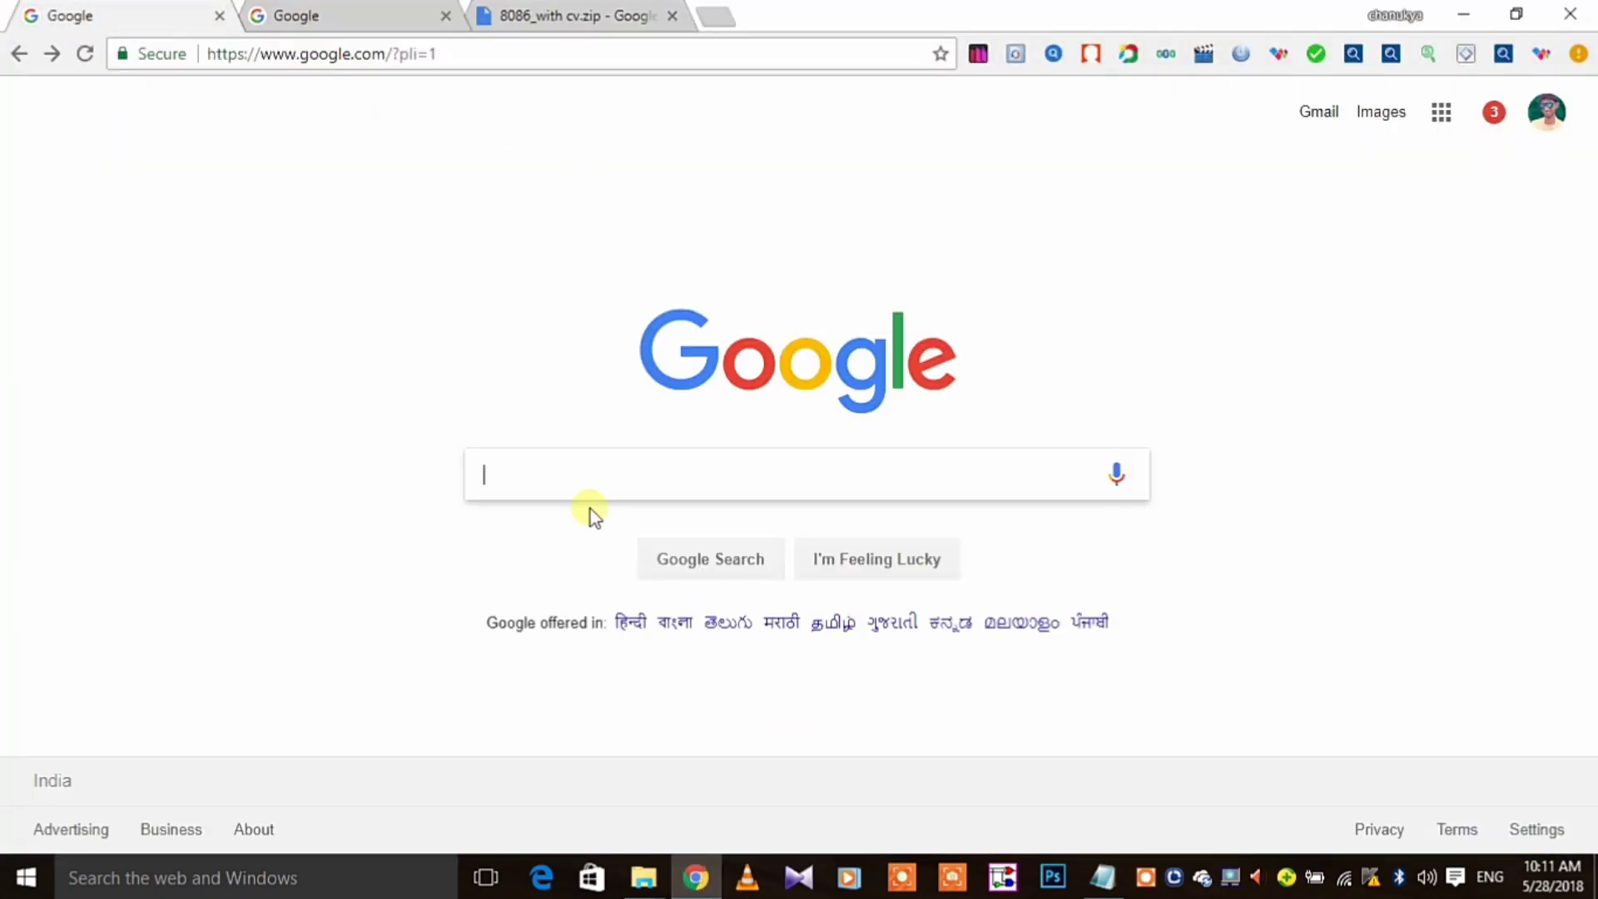
text(d)
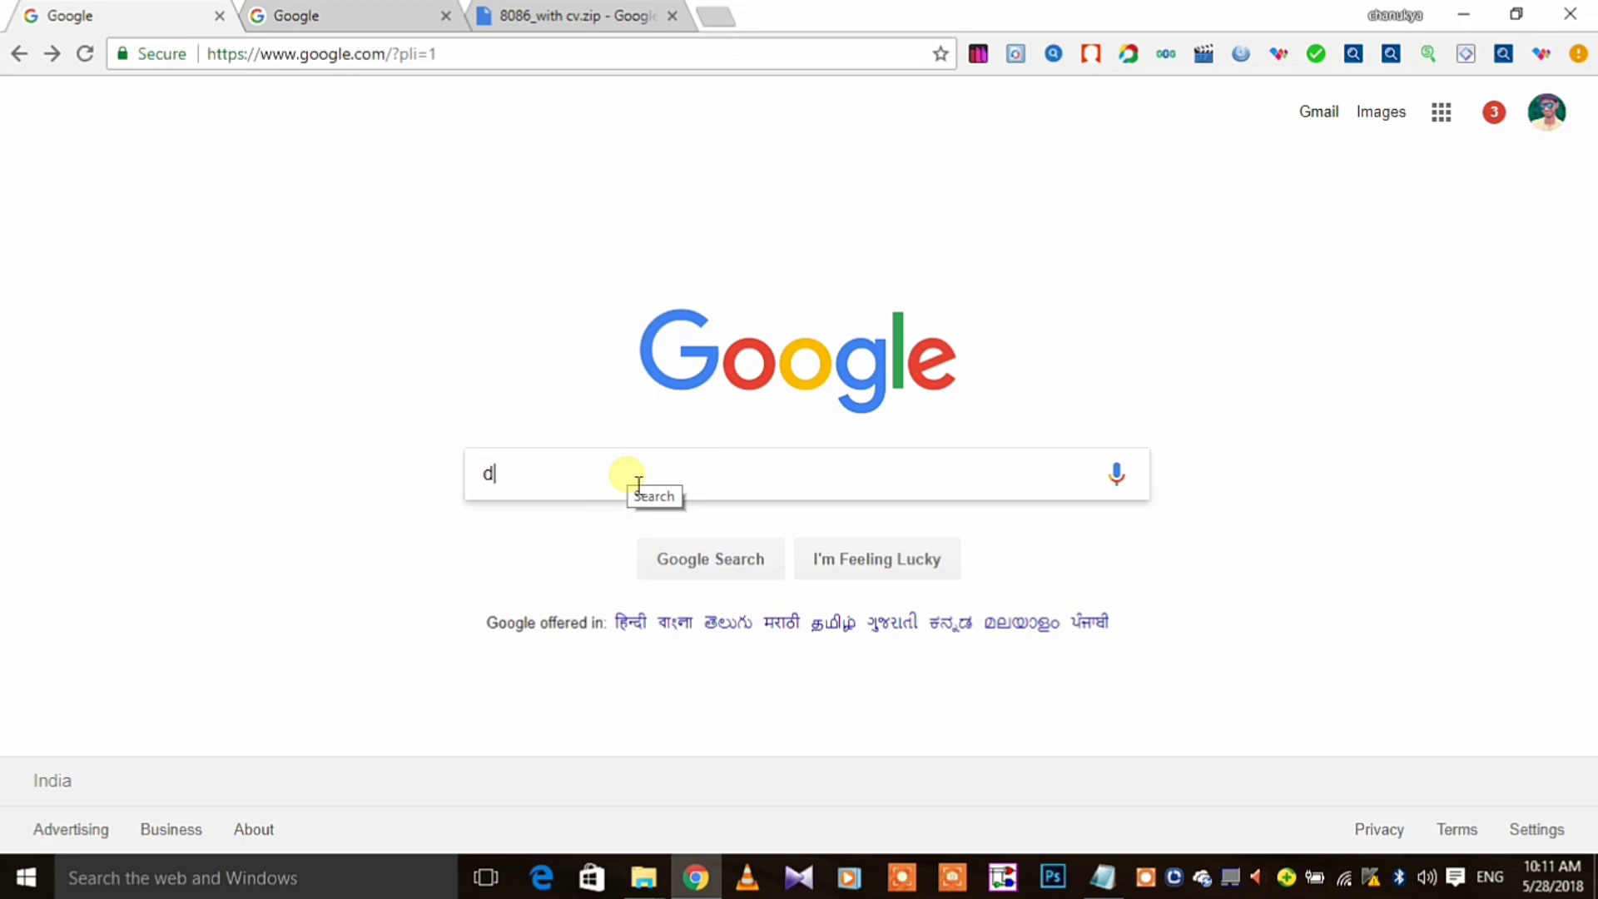
text(osbox)
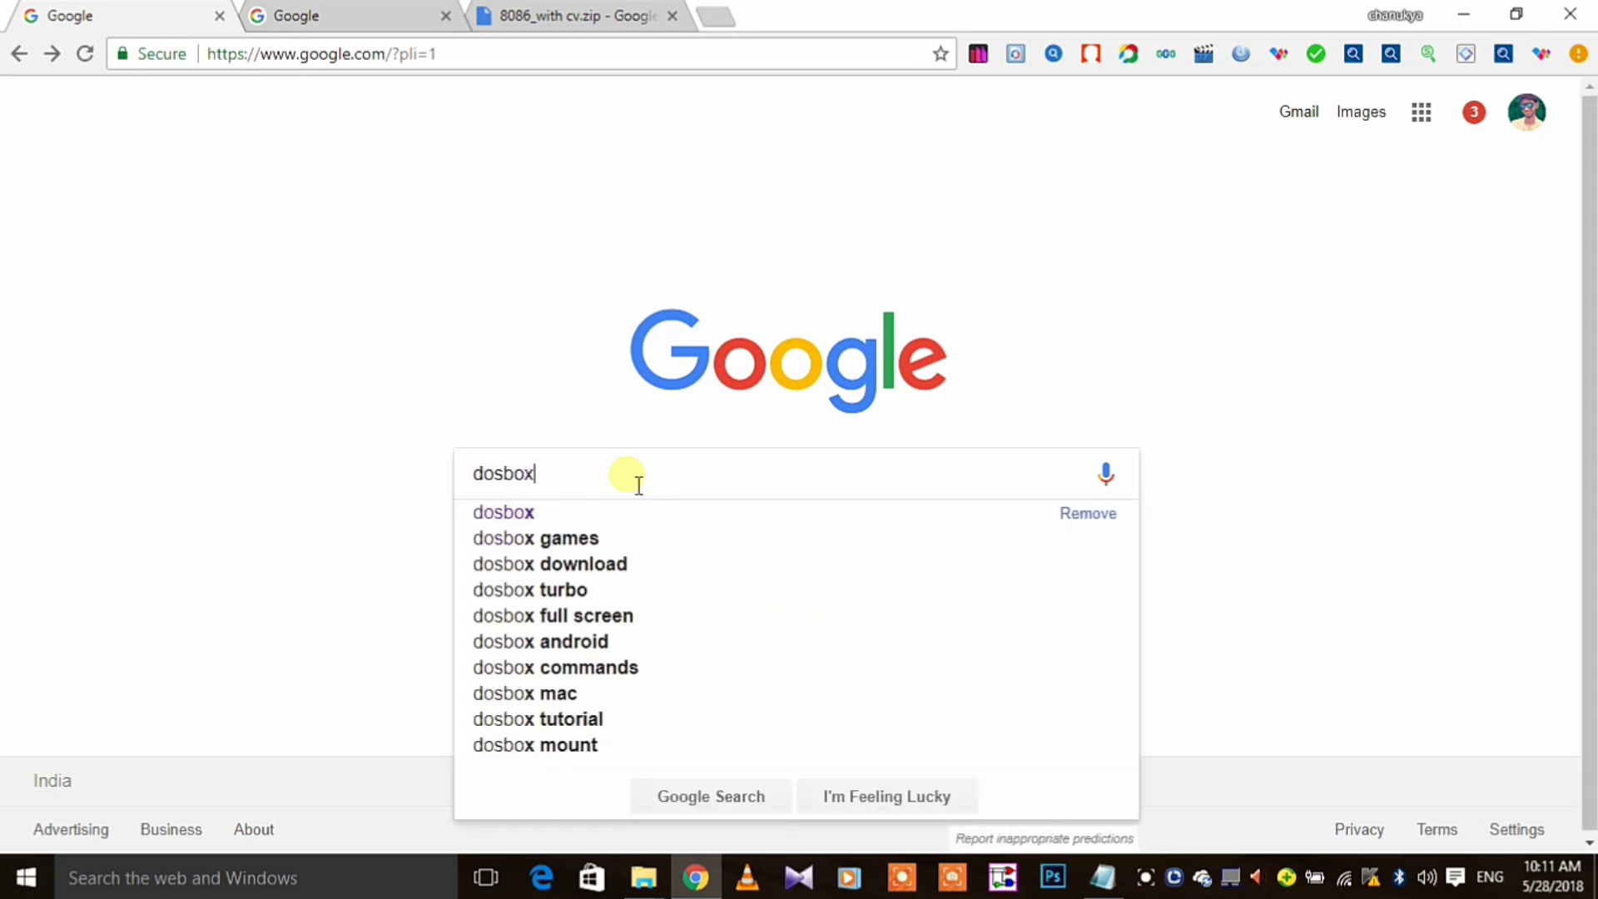
key(Return)
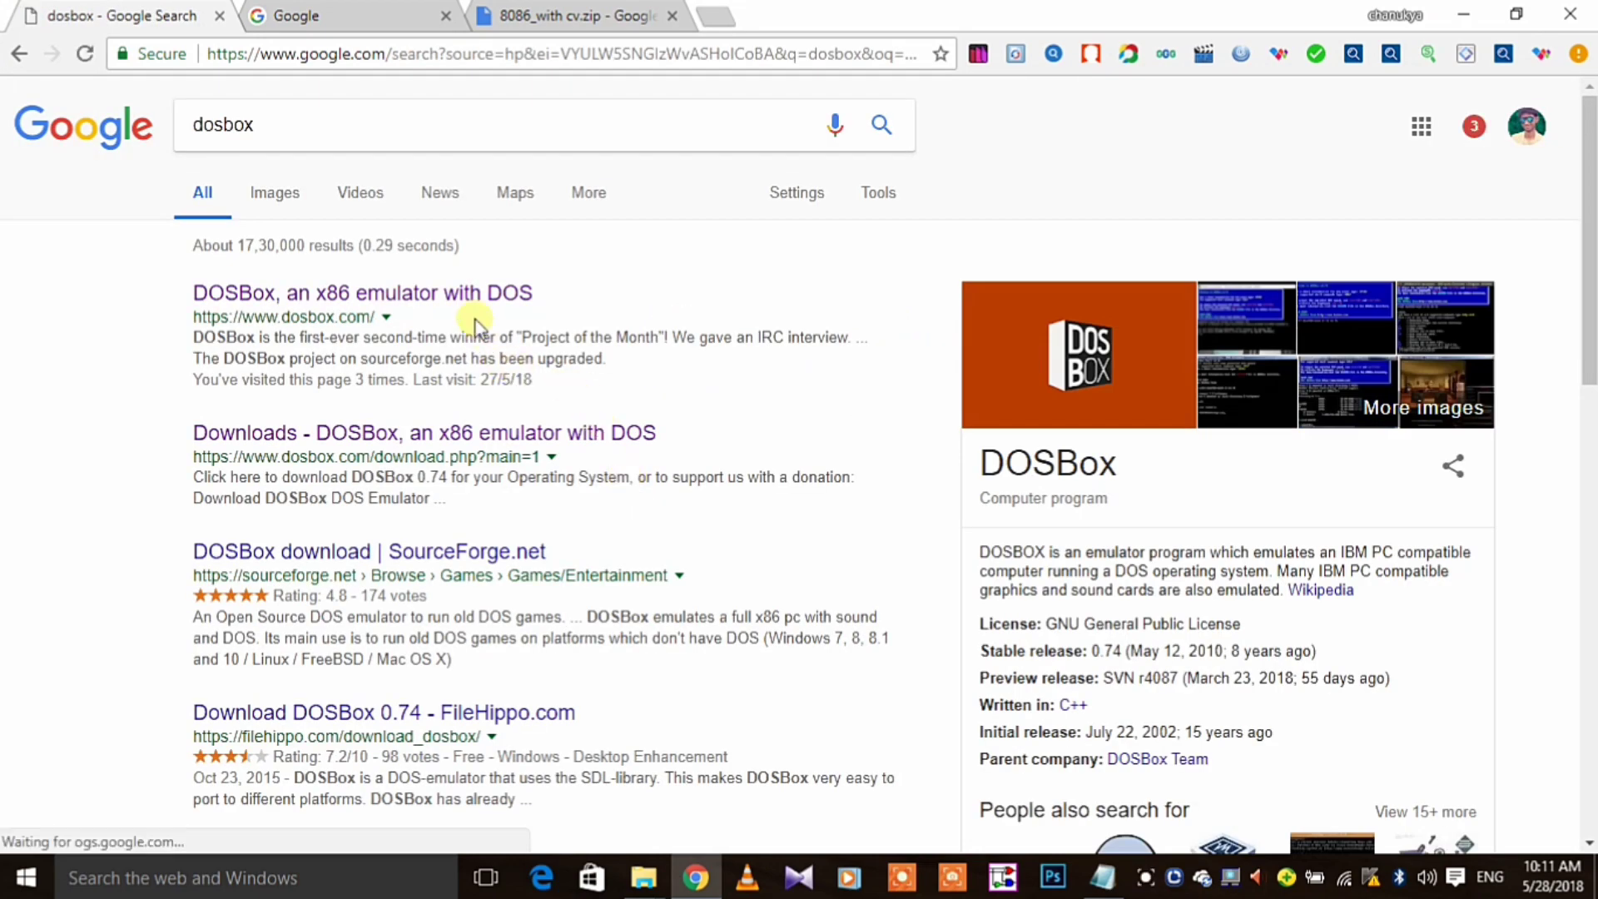
click(464, 300)
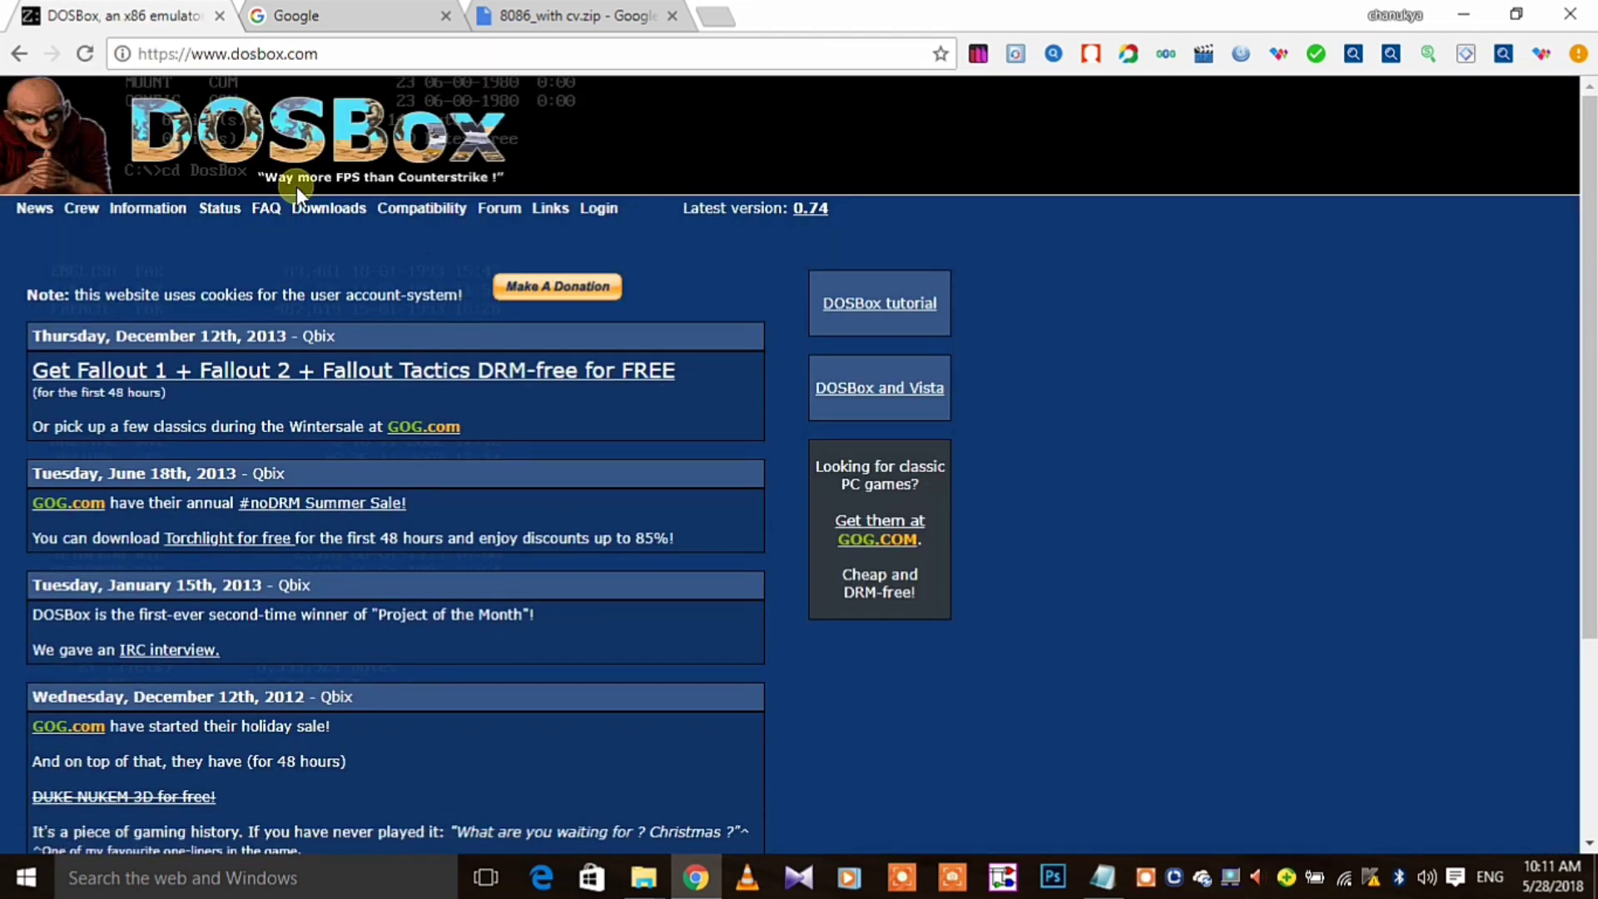
click(310, 205)
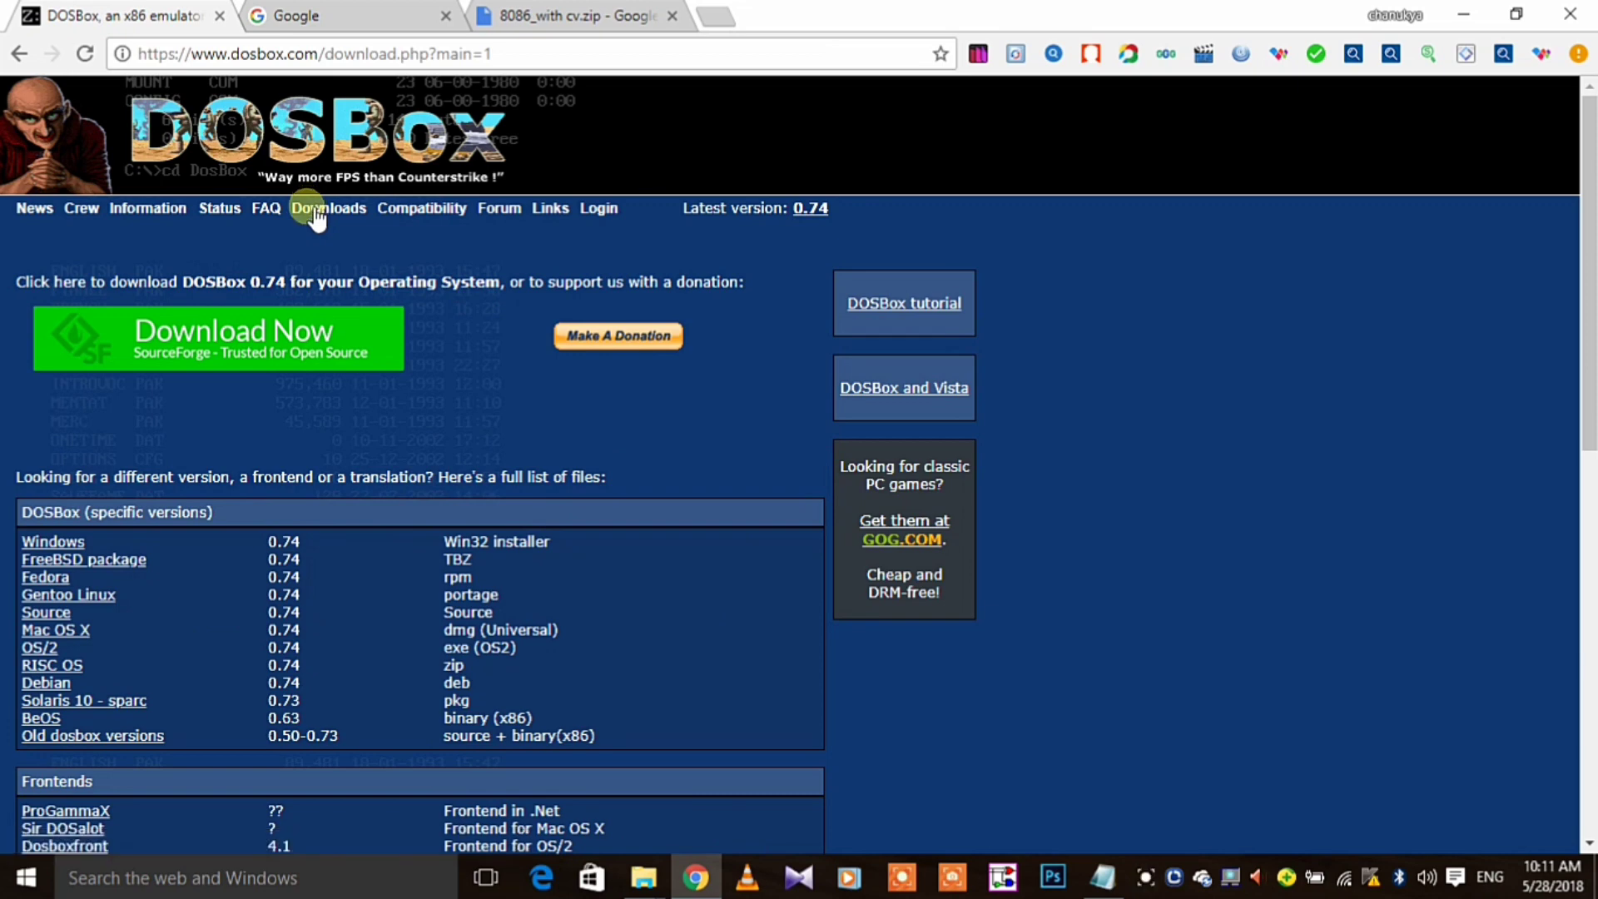
click(227, 346)
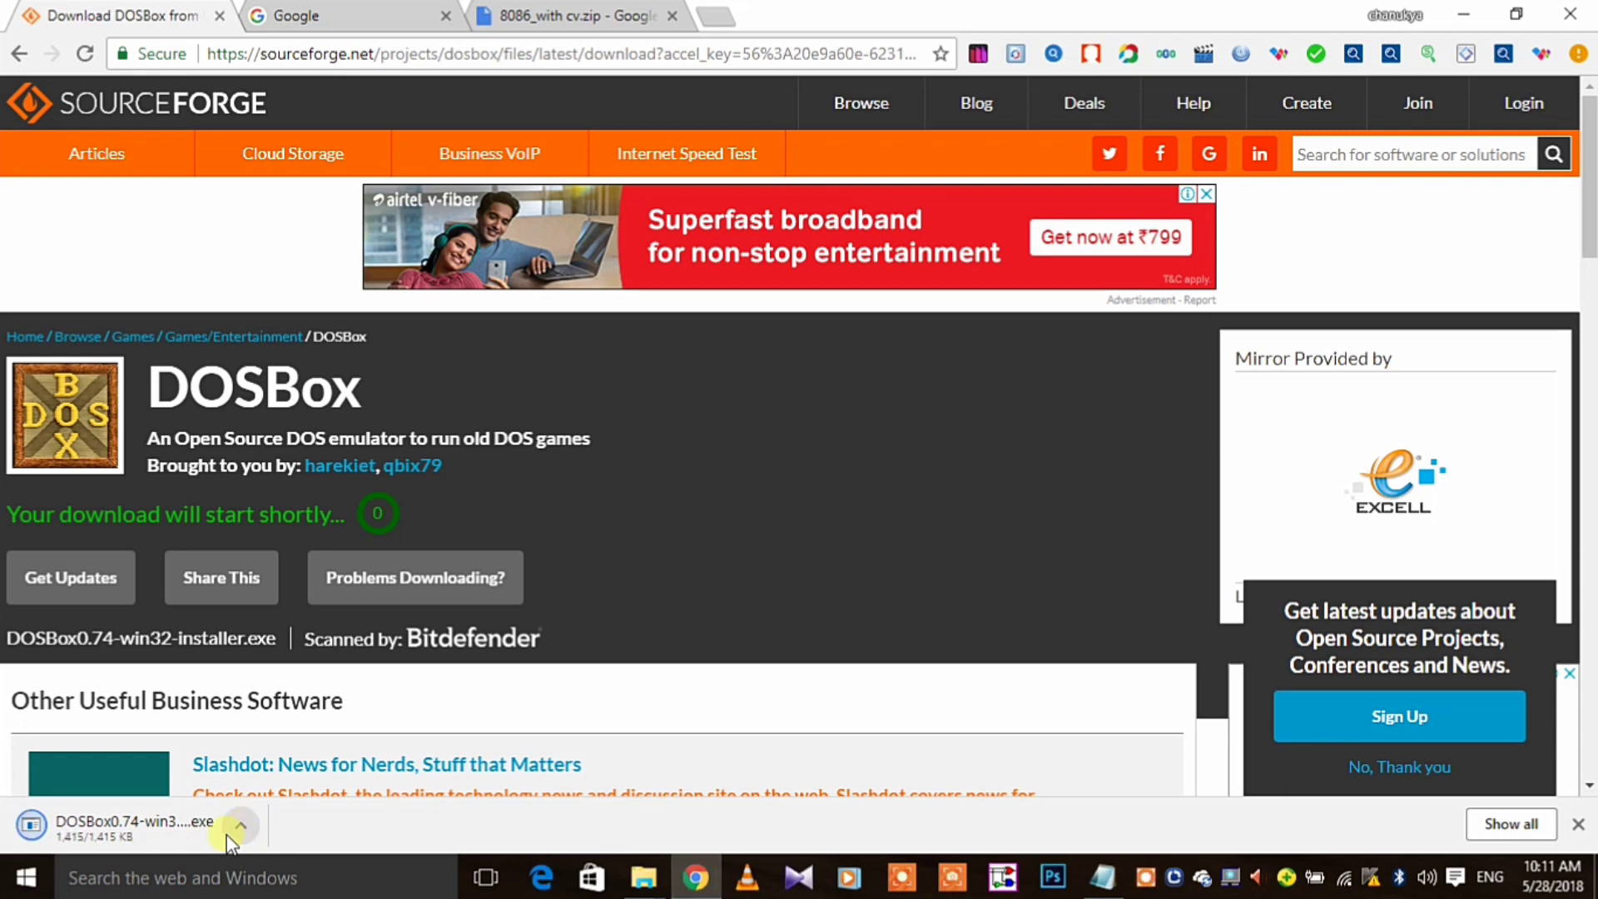
Run the downloaded DOSBox 0.74 installer, accepting the license and default install folder.
click(241, 827)
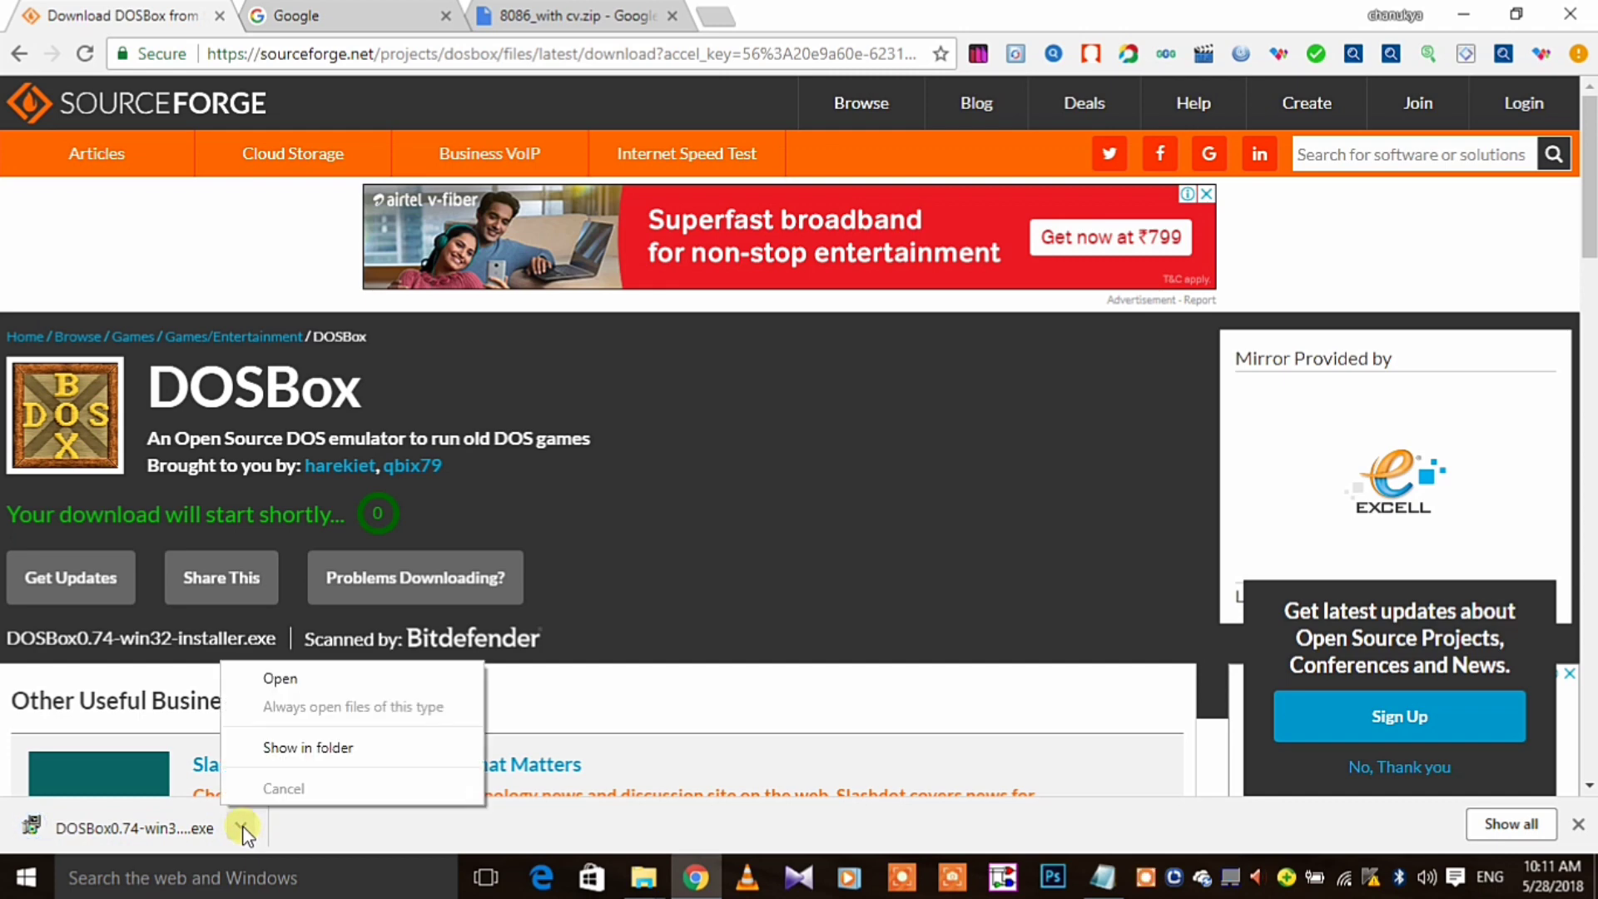
click(301, 678)
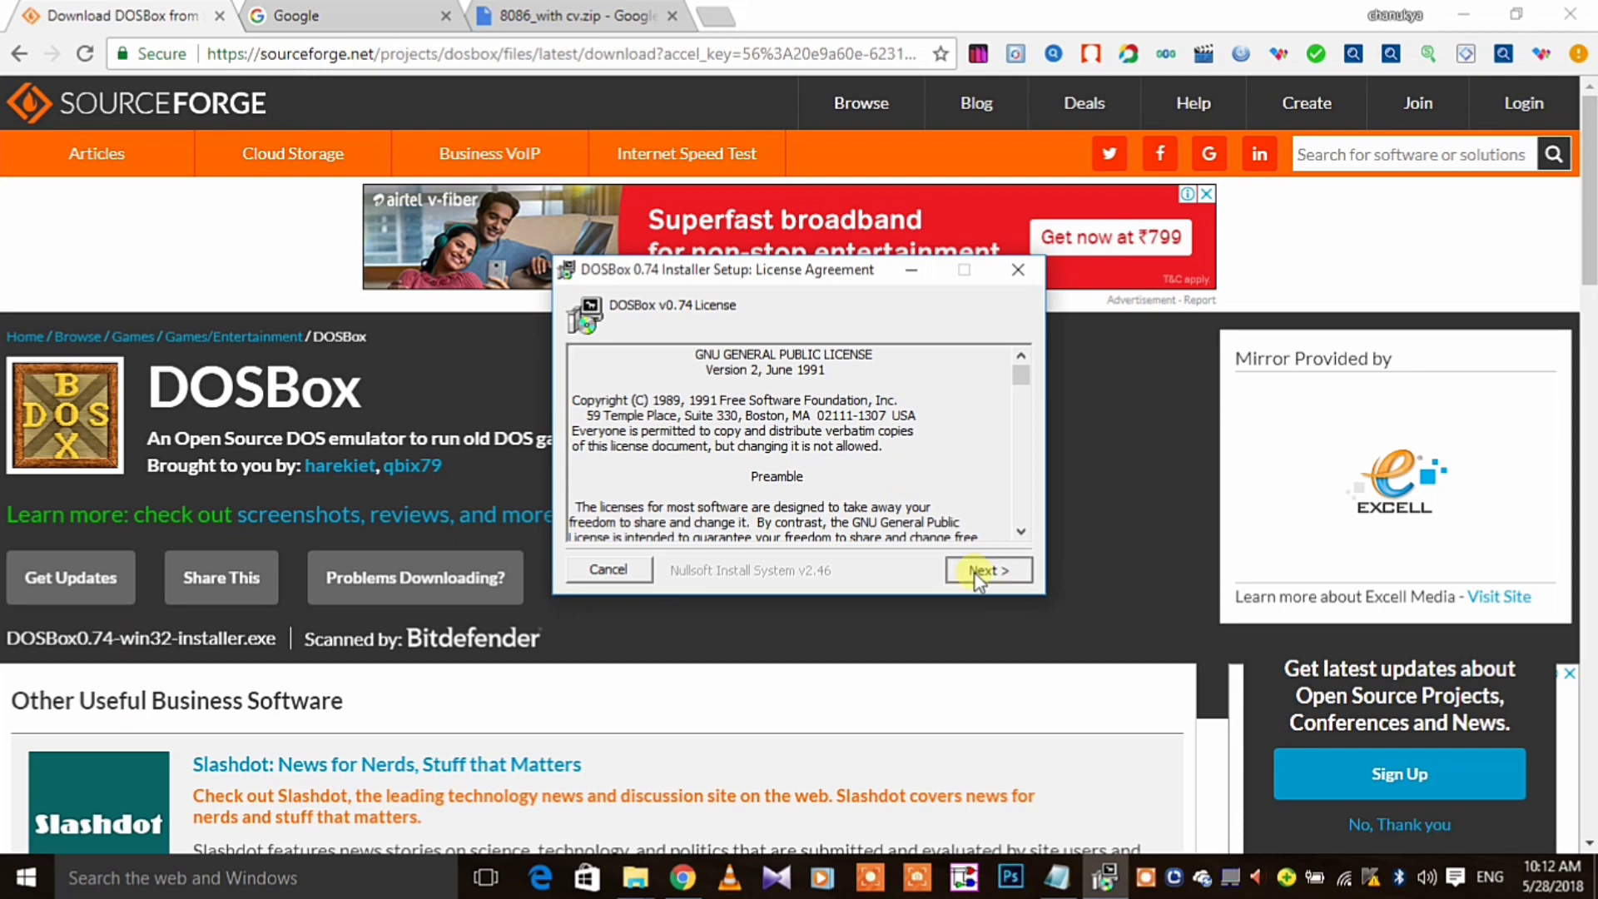
click(979, 574)
click(979, 576)
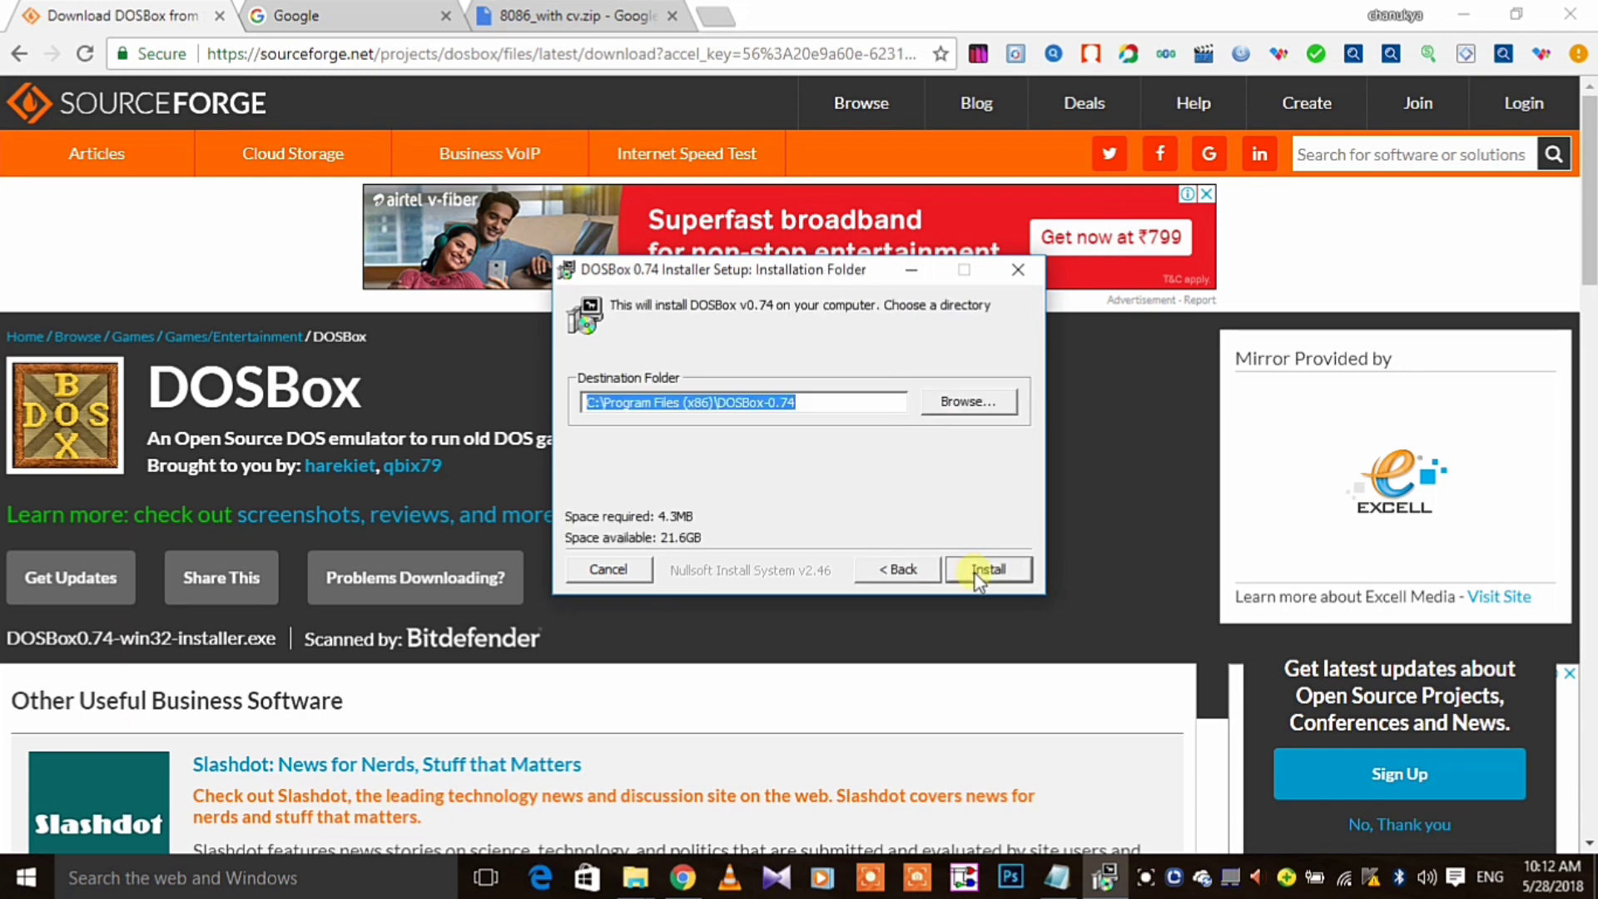
click(979, 572)
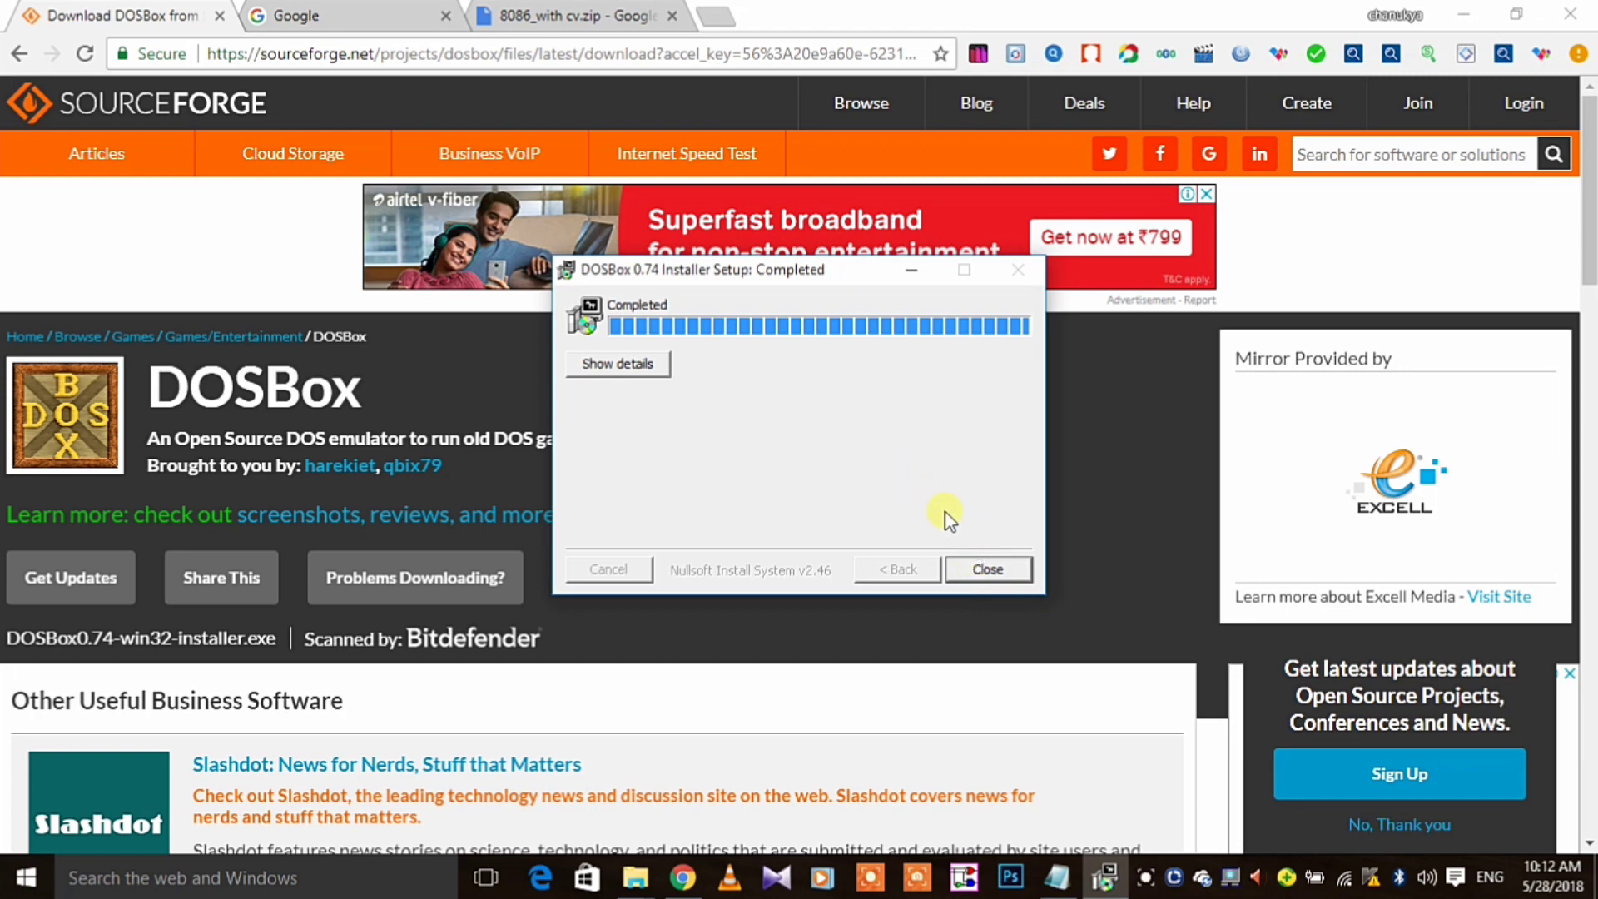
click(978, 570)
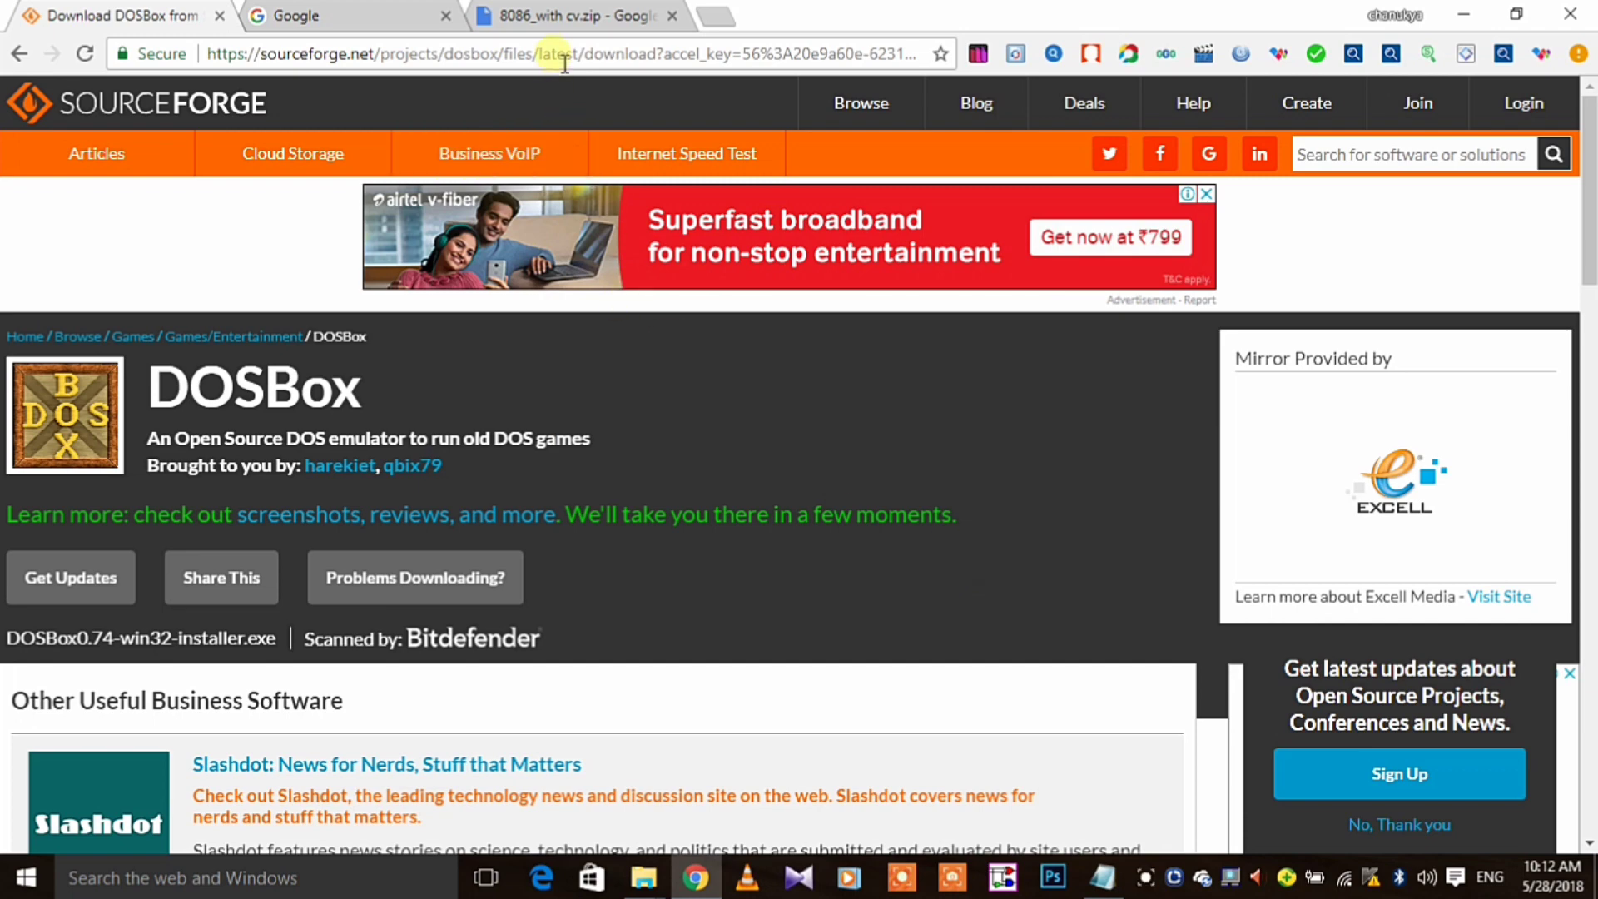
Open the 8086_with cv (2) archive and copy its 8086 folder.
click(556, 19)
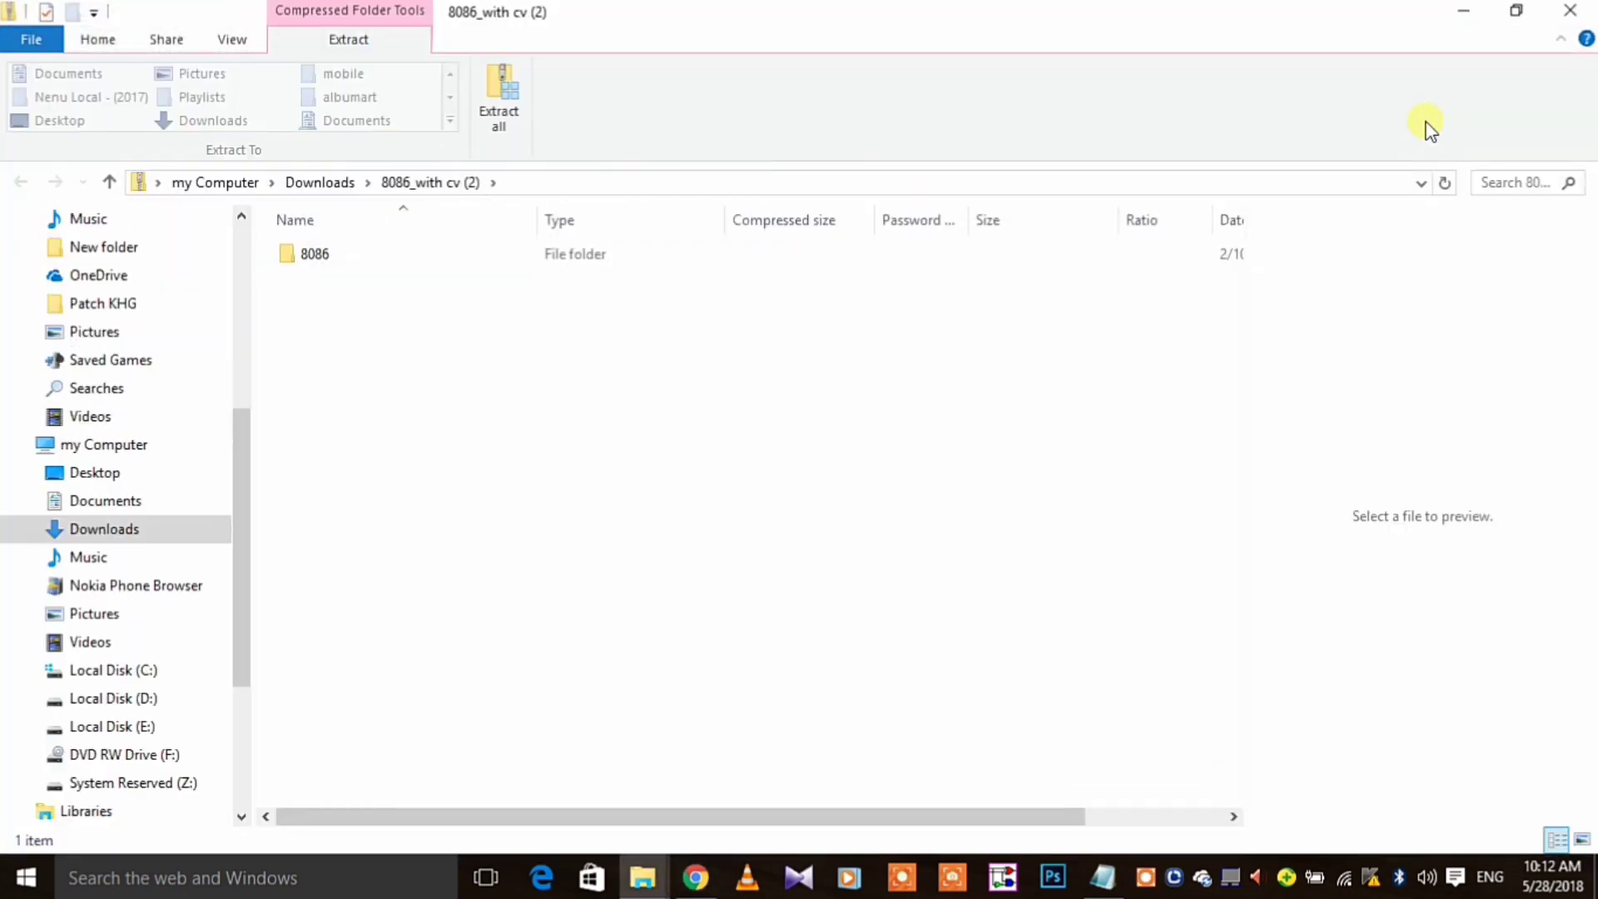
click(552, 254)
right_click(553, 253)
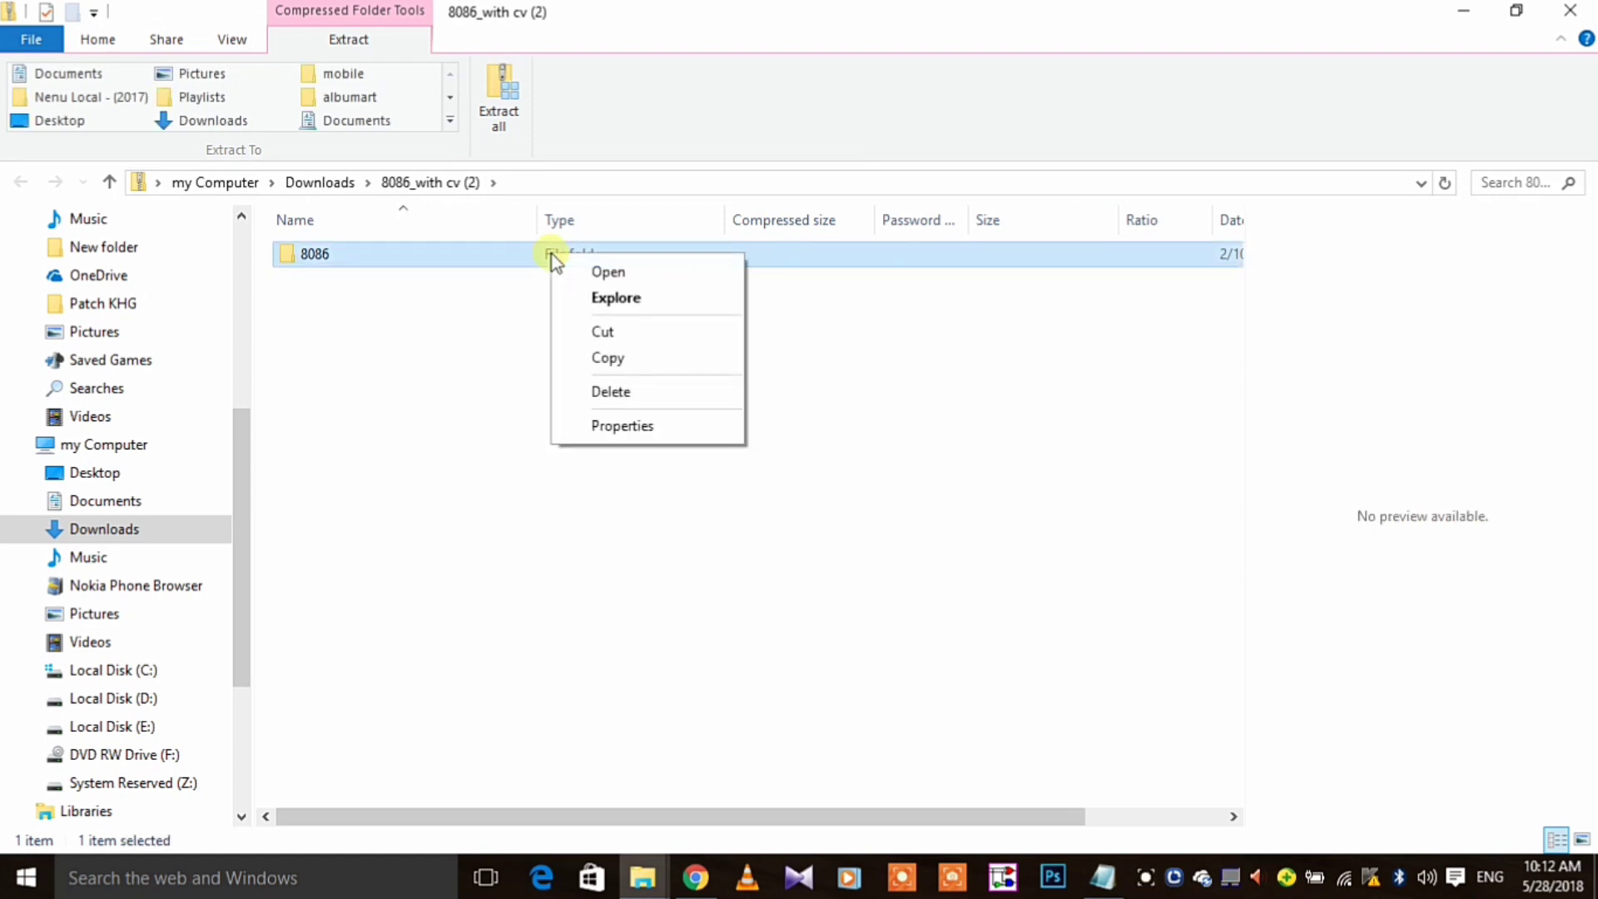
click(607, 358)
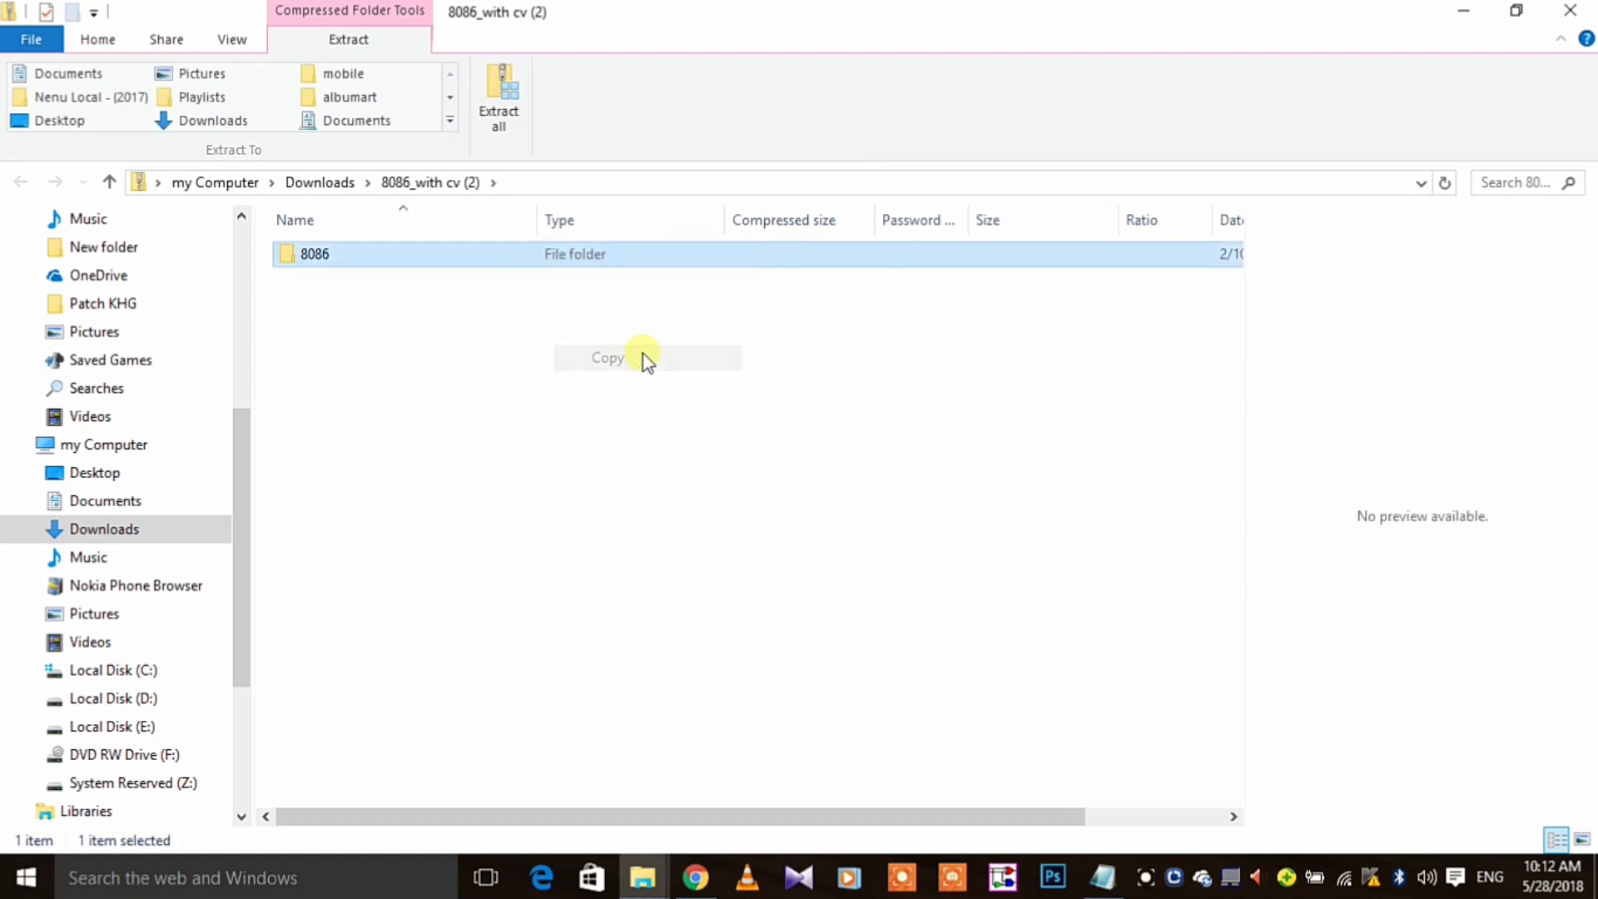
click(1467, 13)
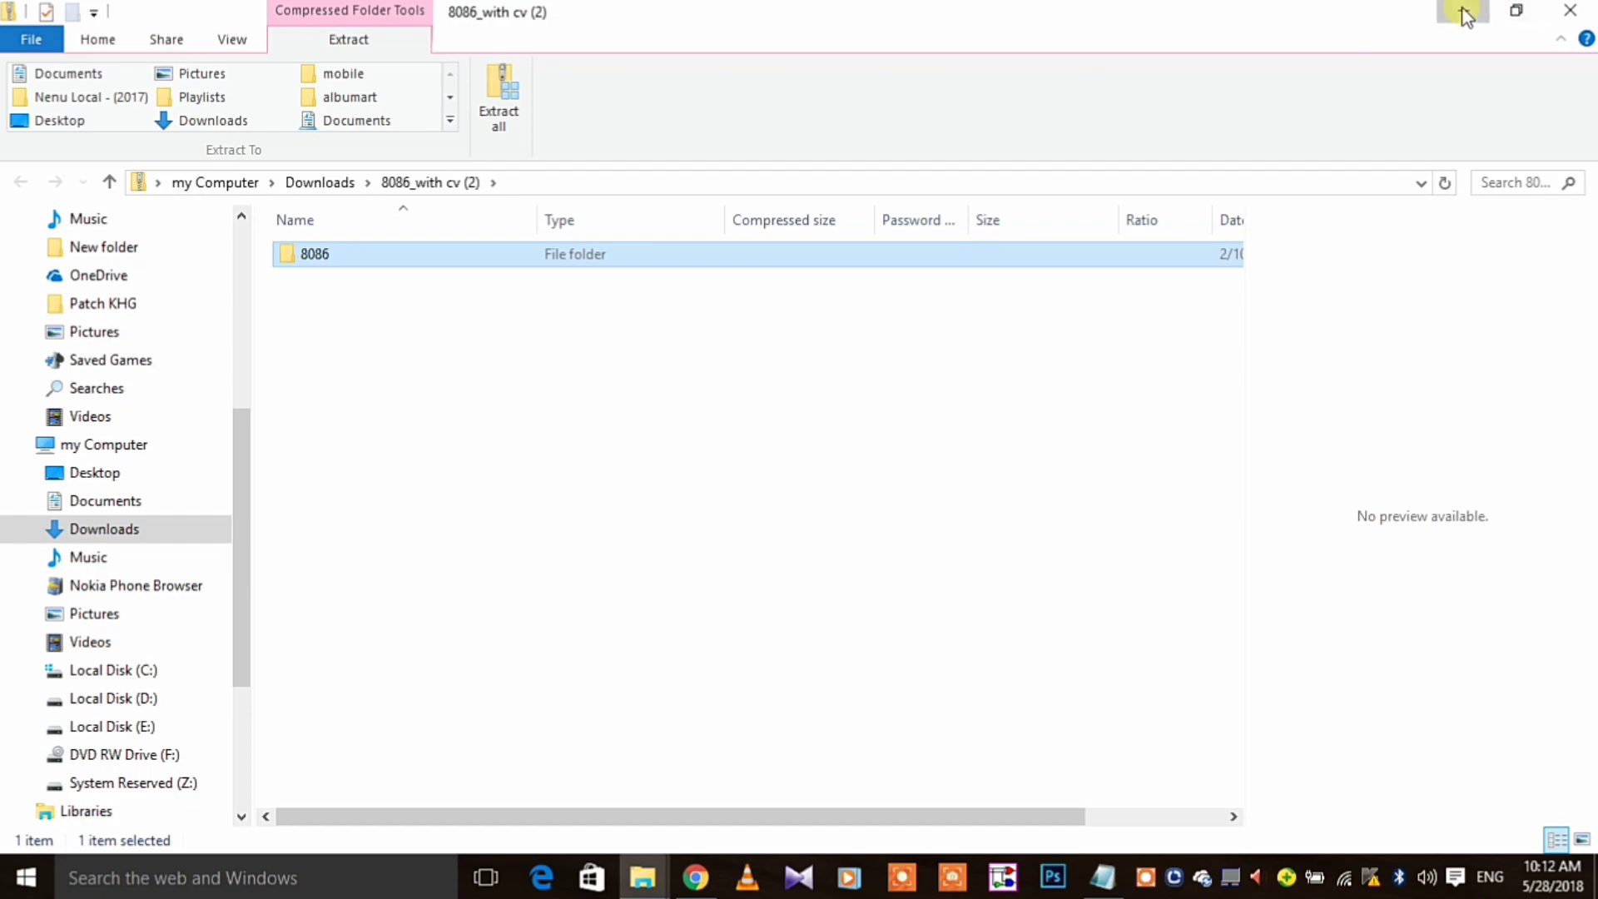
Paste the copied 8086 folder onto the desktop.
click(1466, 12)
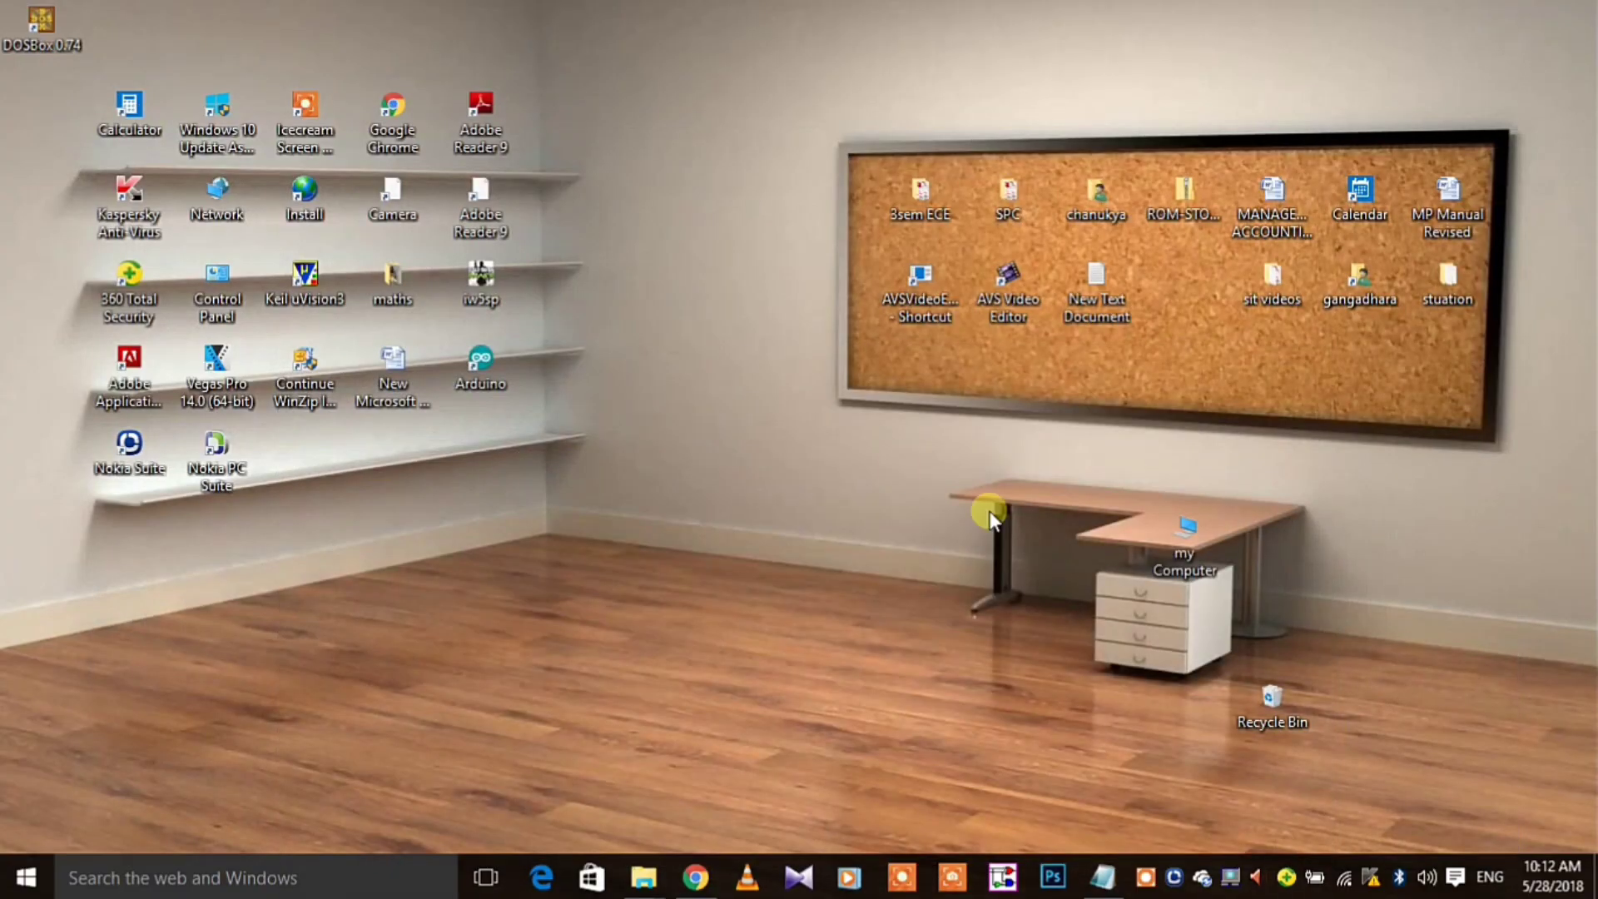
right_click(1185, 288)
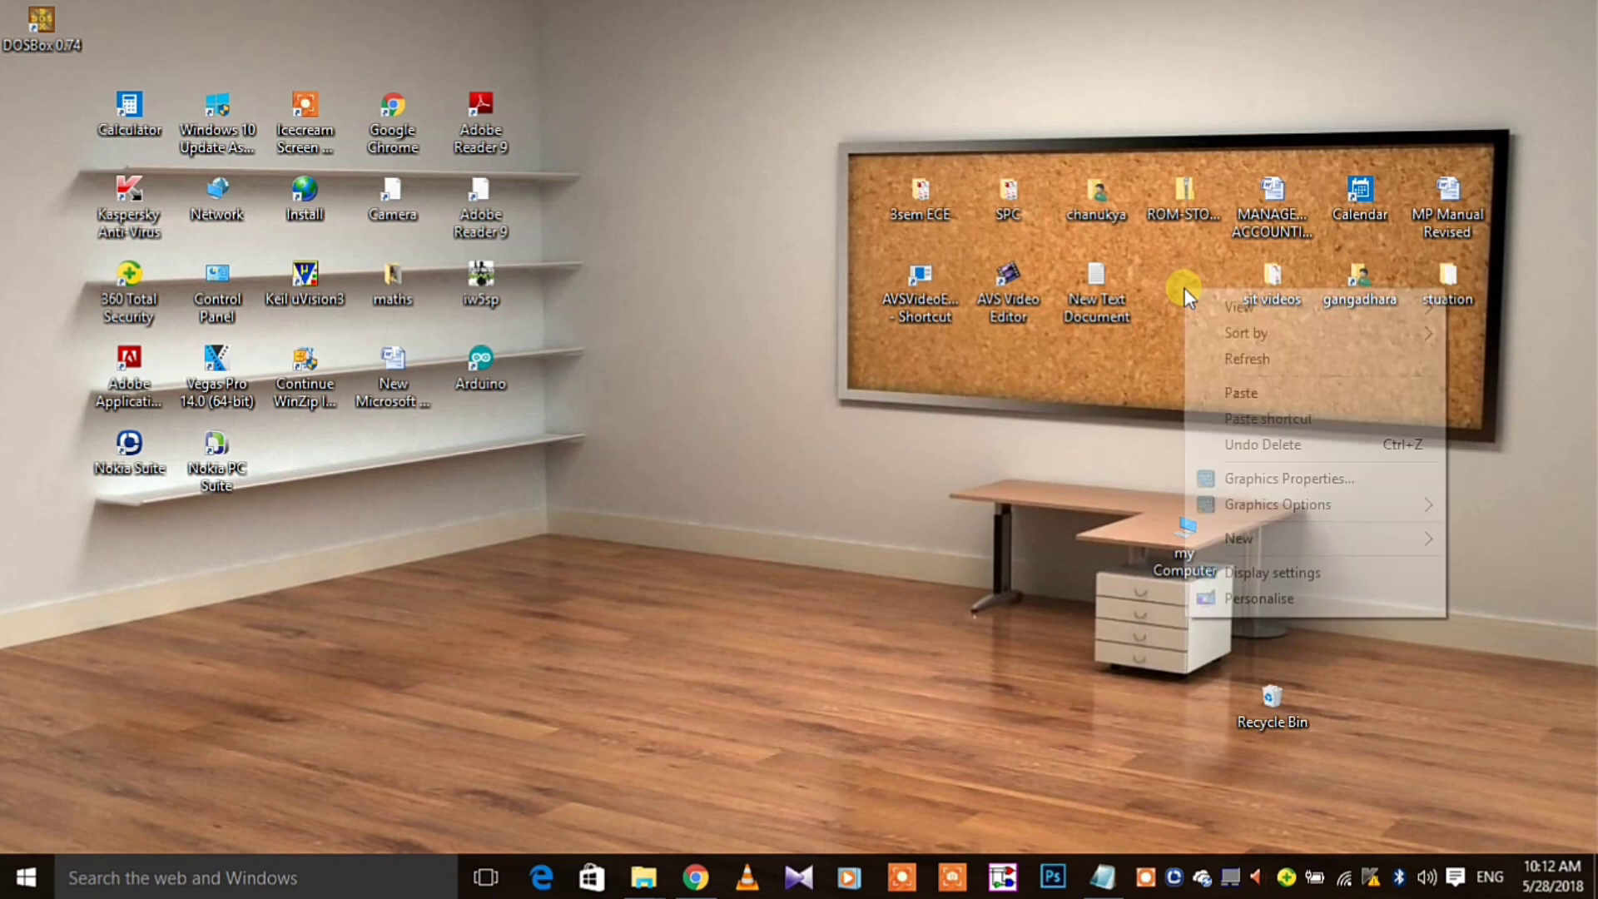
click(1262, 396)
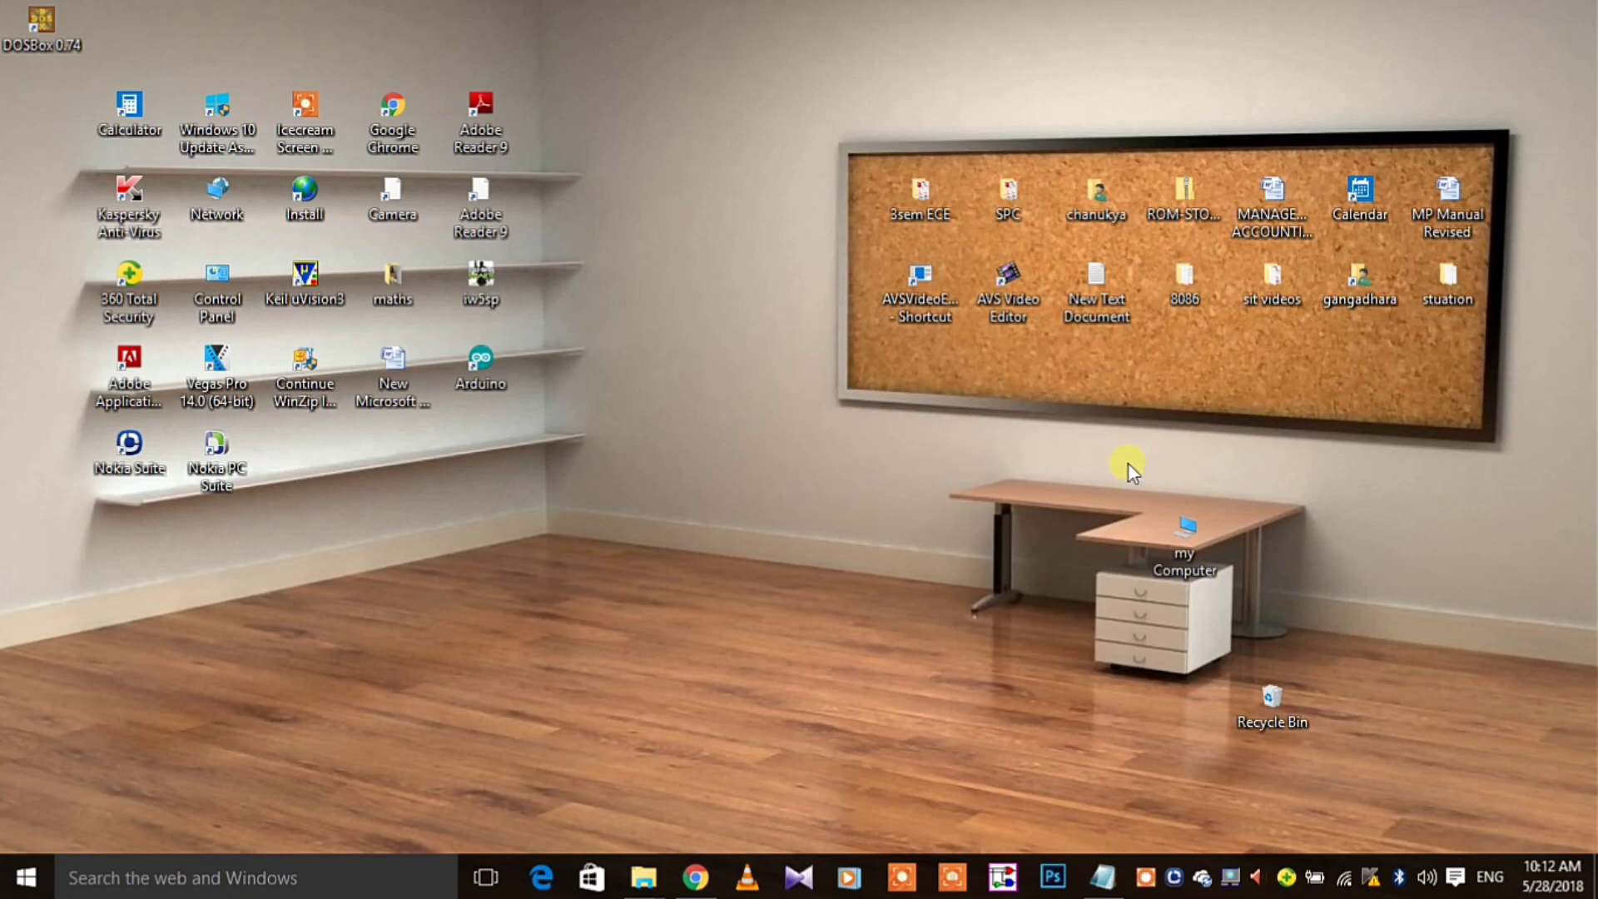
Paste the 8086 folder into the root of Local Disk (C:), then close Explorer.
double_click(1180, 536)
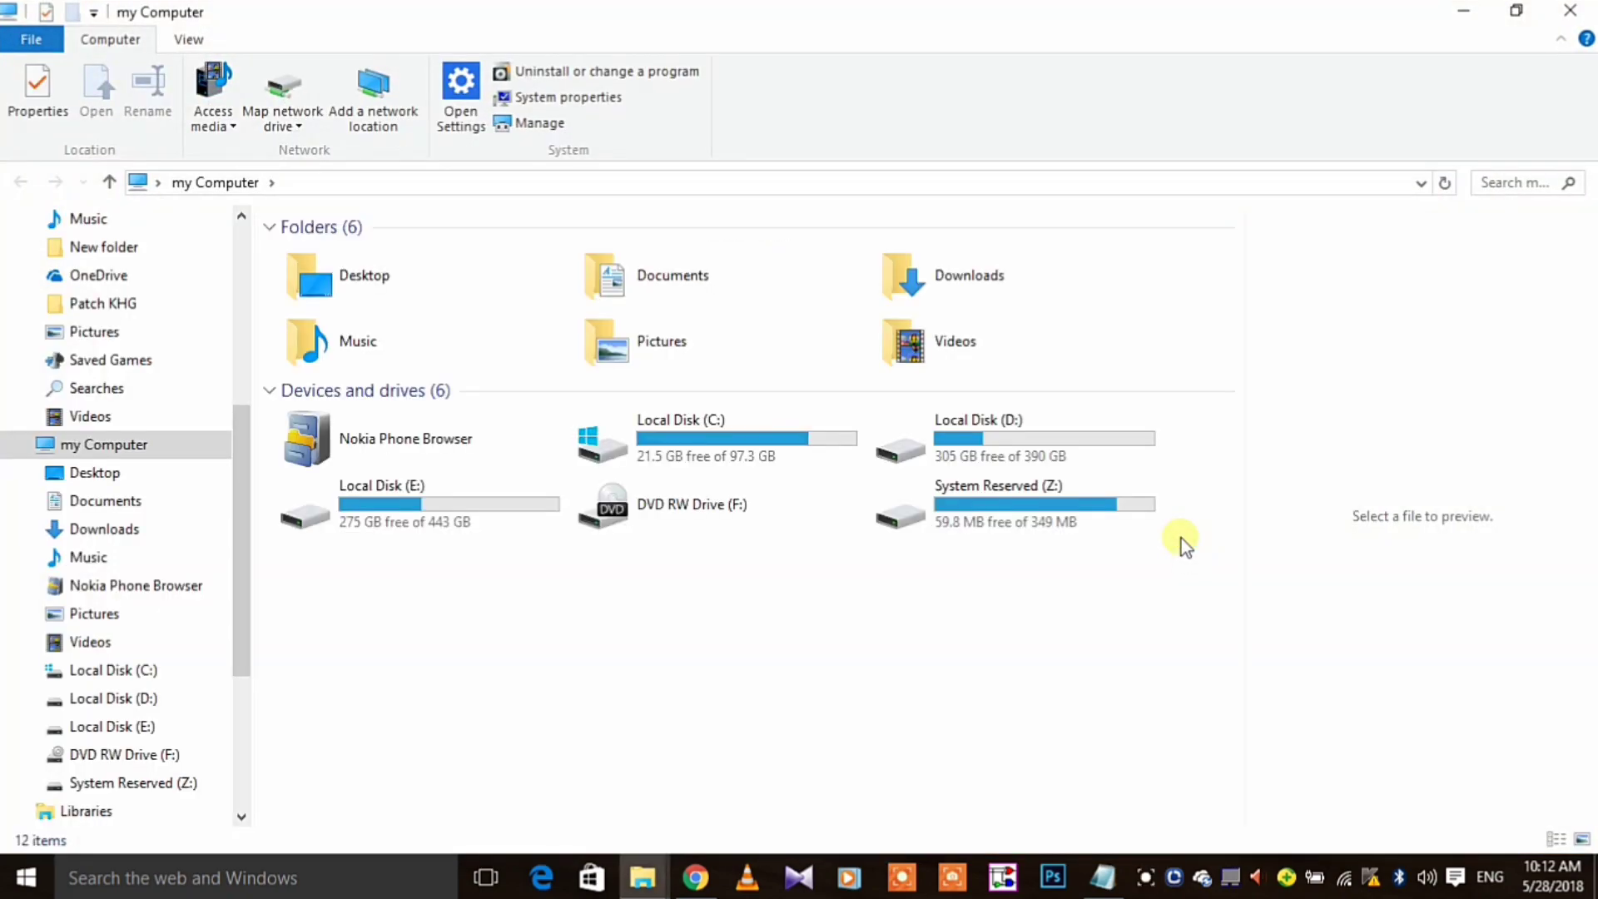
click(703, 457)
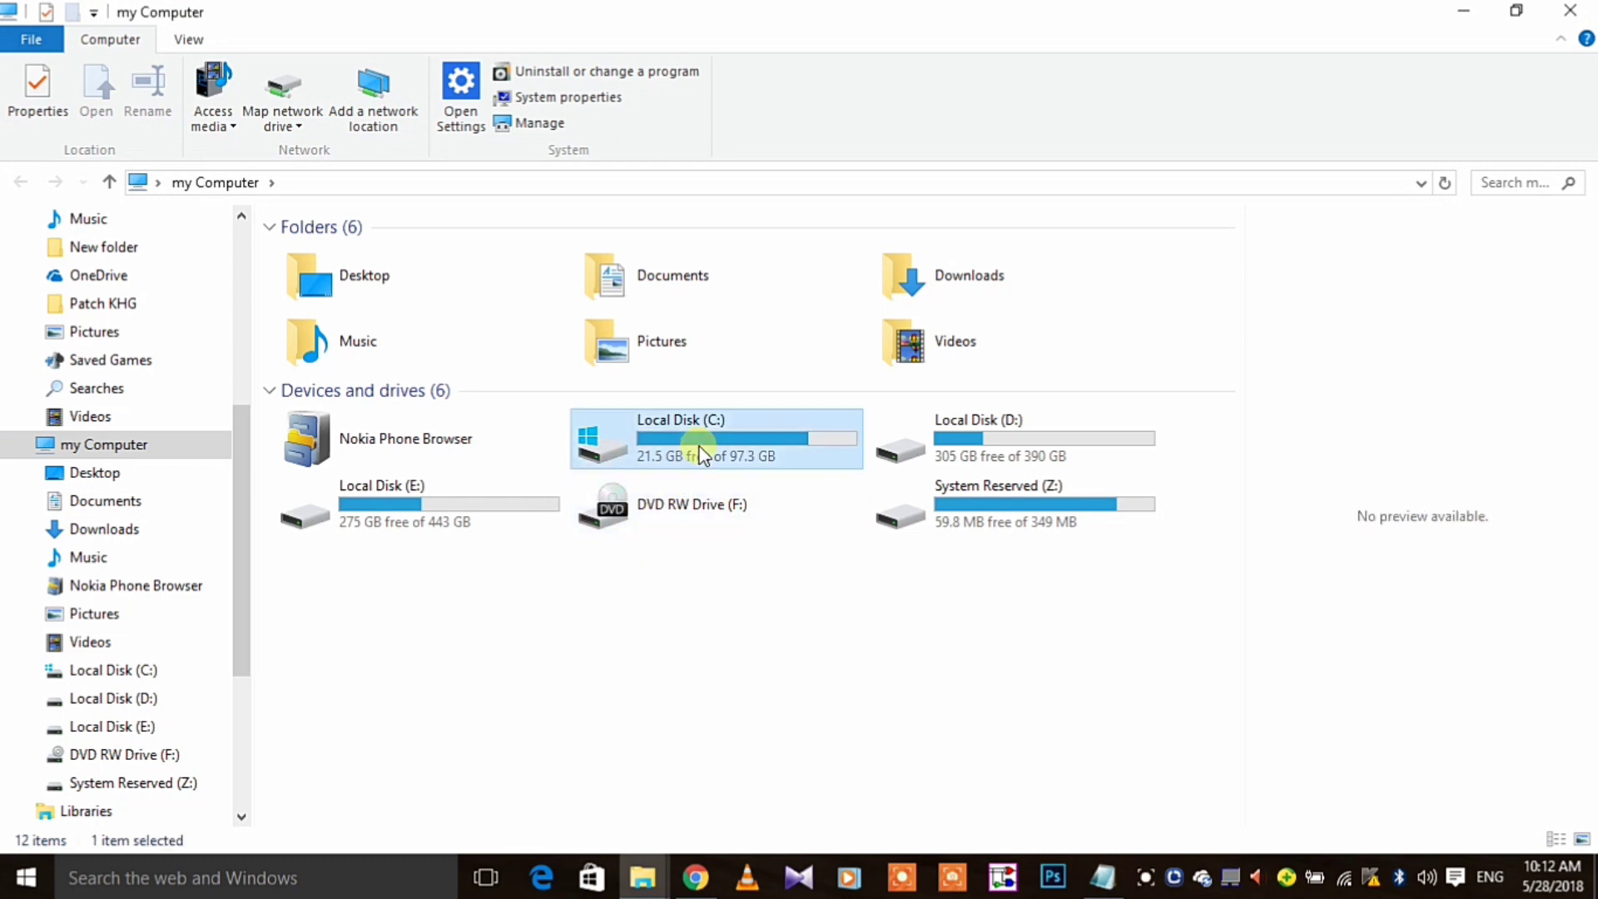
double_click(703, 457)
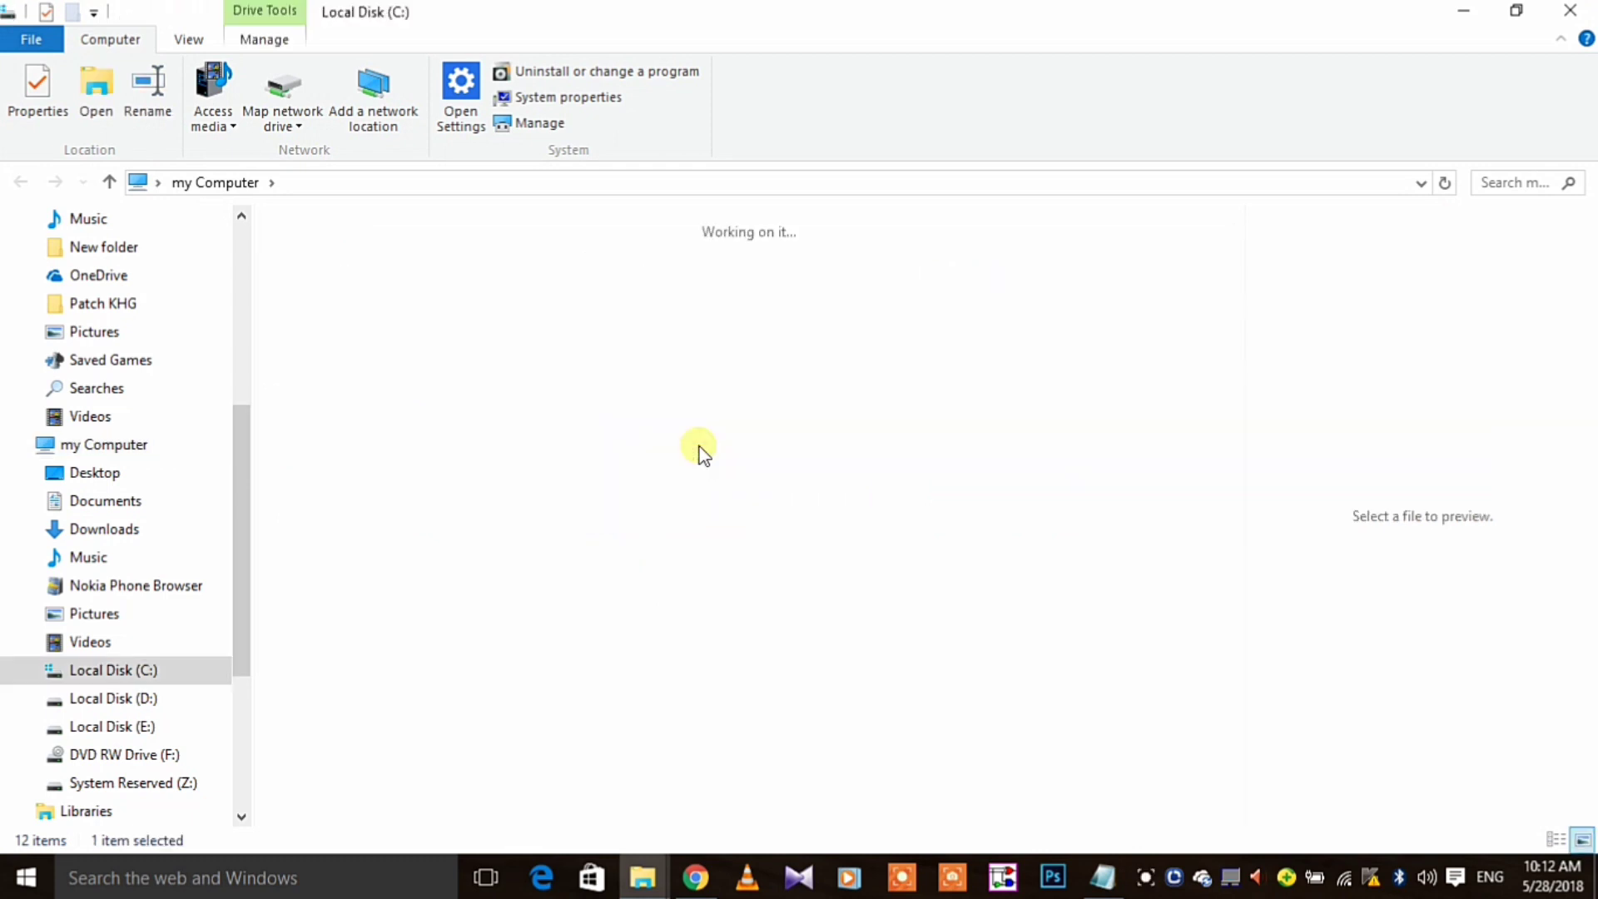
right_click(502, 412)
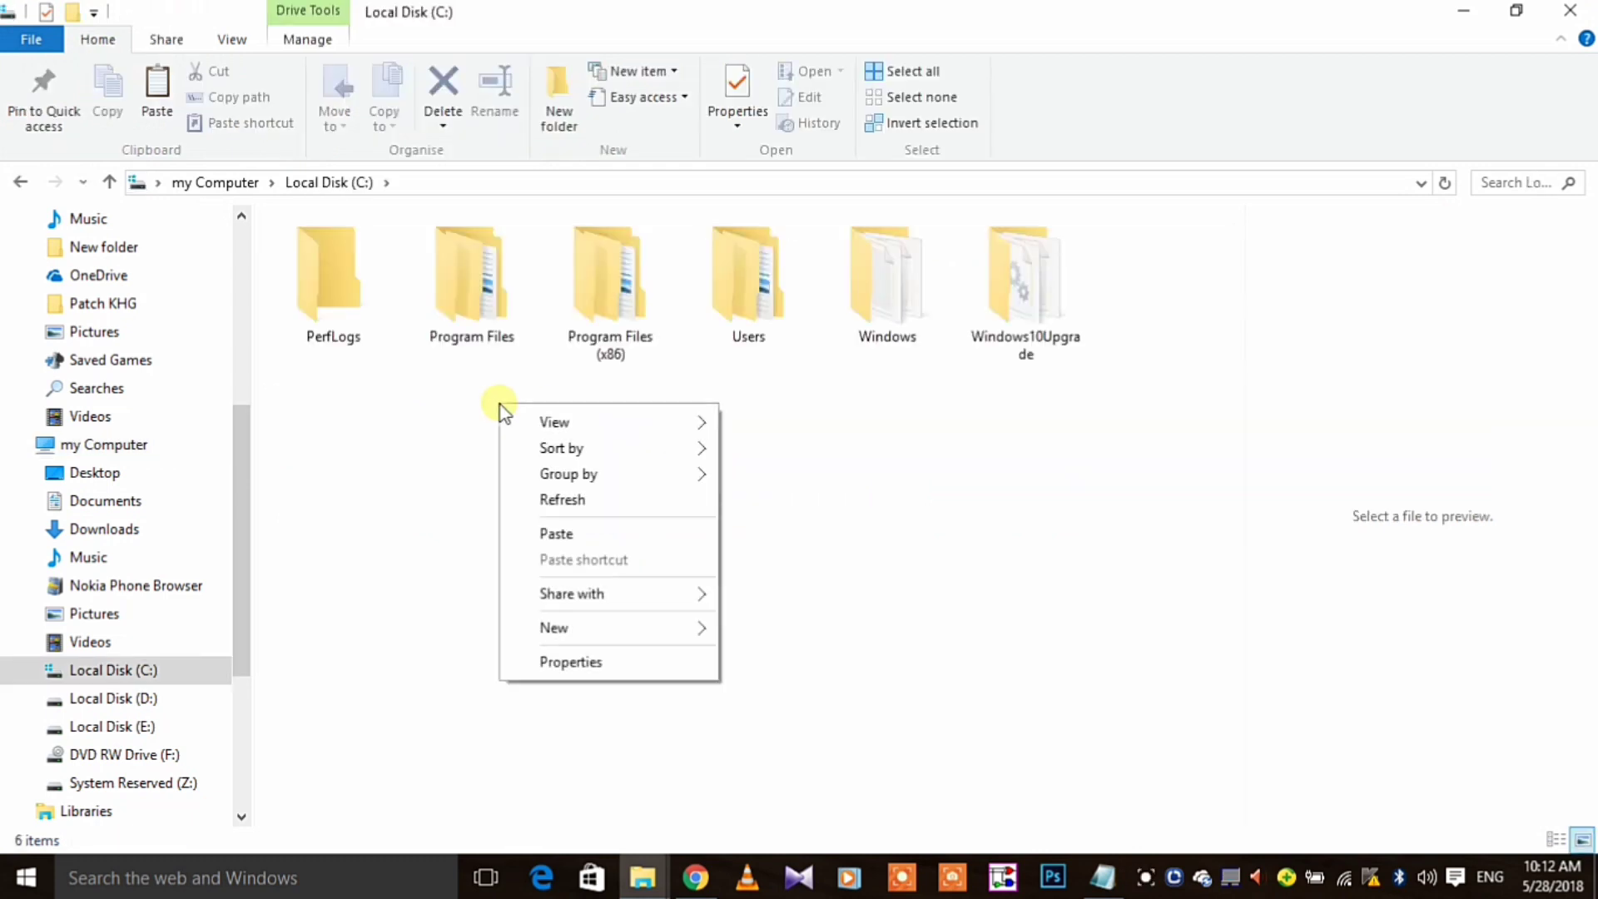
click(562, 534)
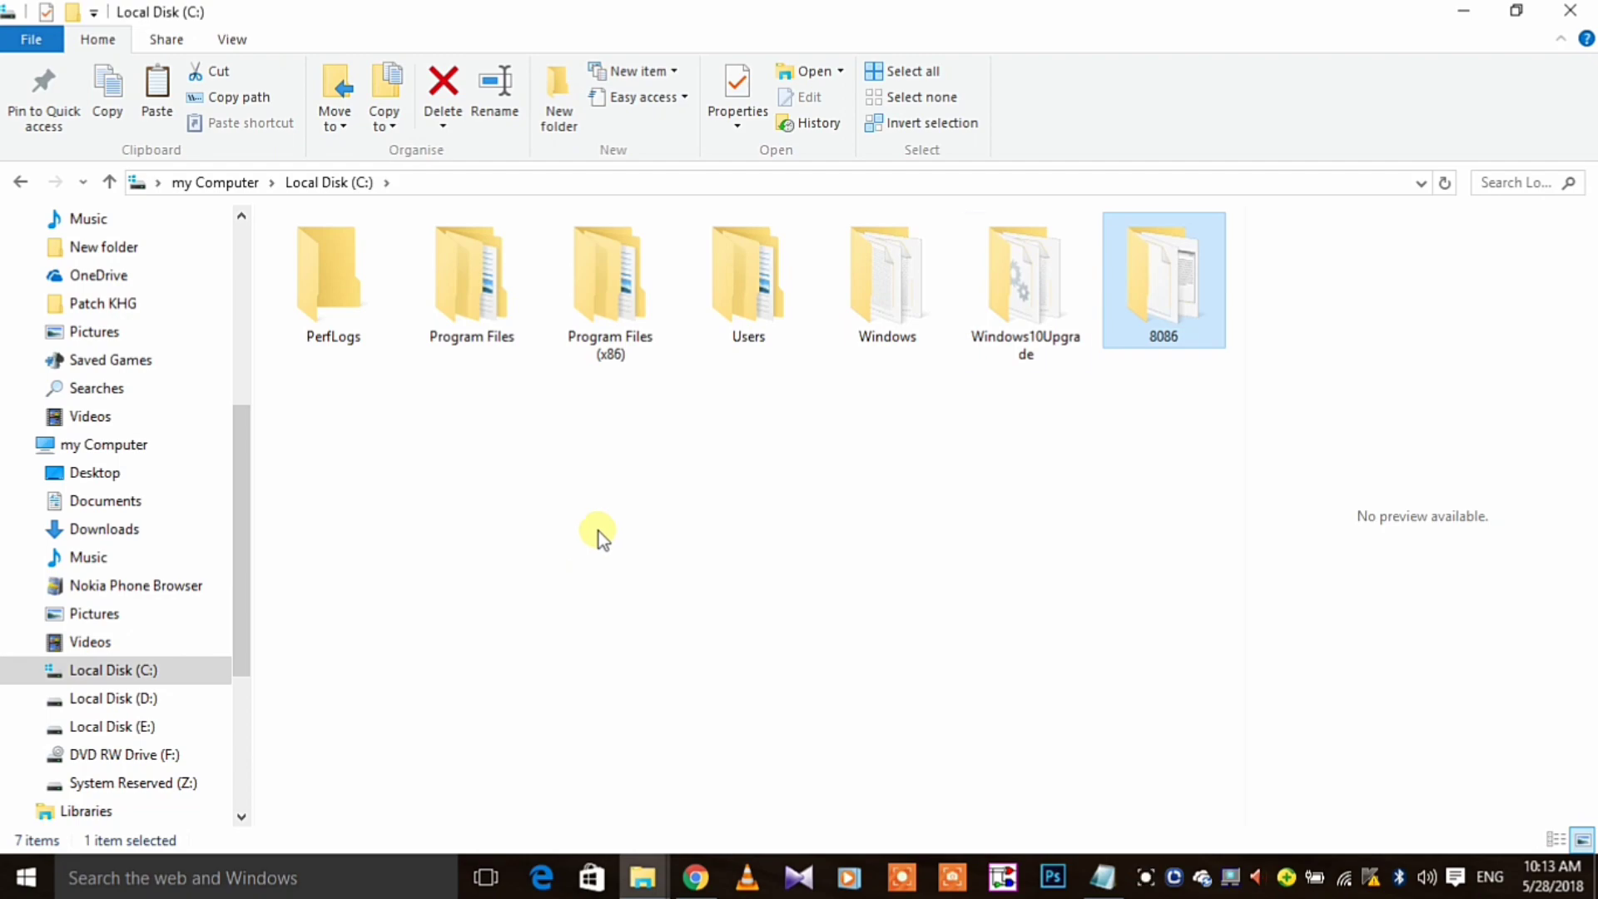
click(1569, 11)
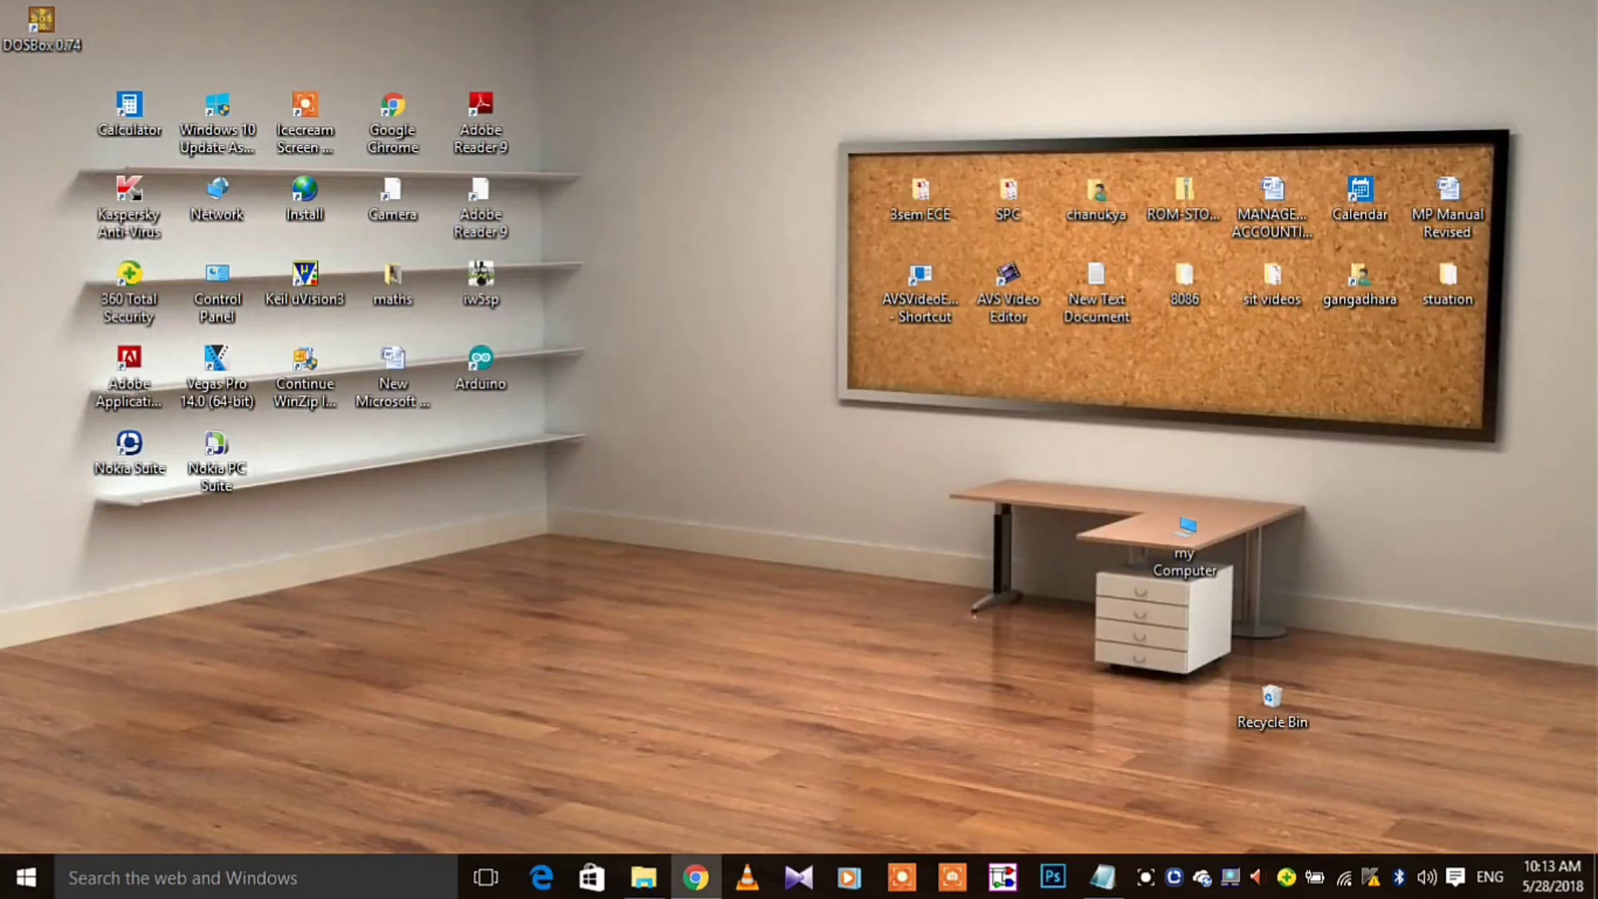
Launch DOSBox and run 'mount c c:\8086', 'c:' and 'edit'.
double_click(27, 30)
text(mount c c:\)
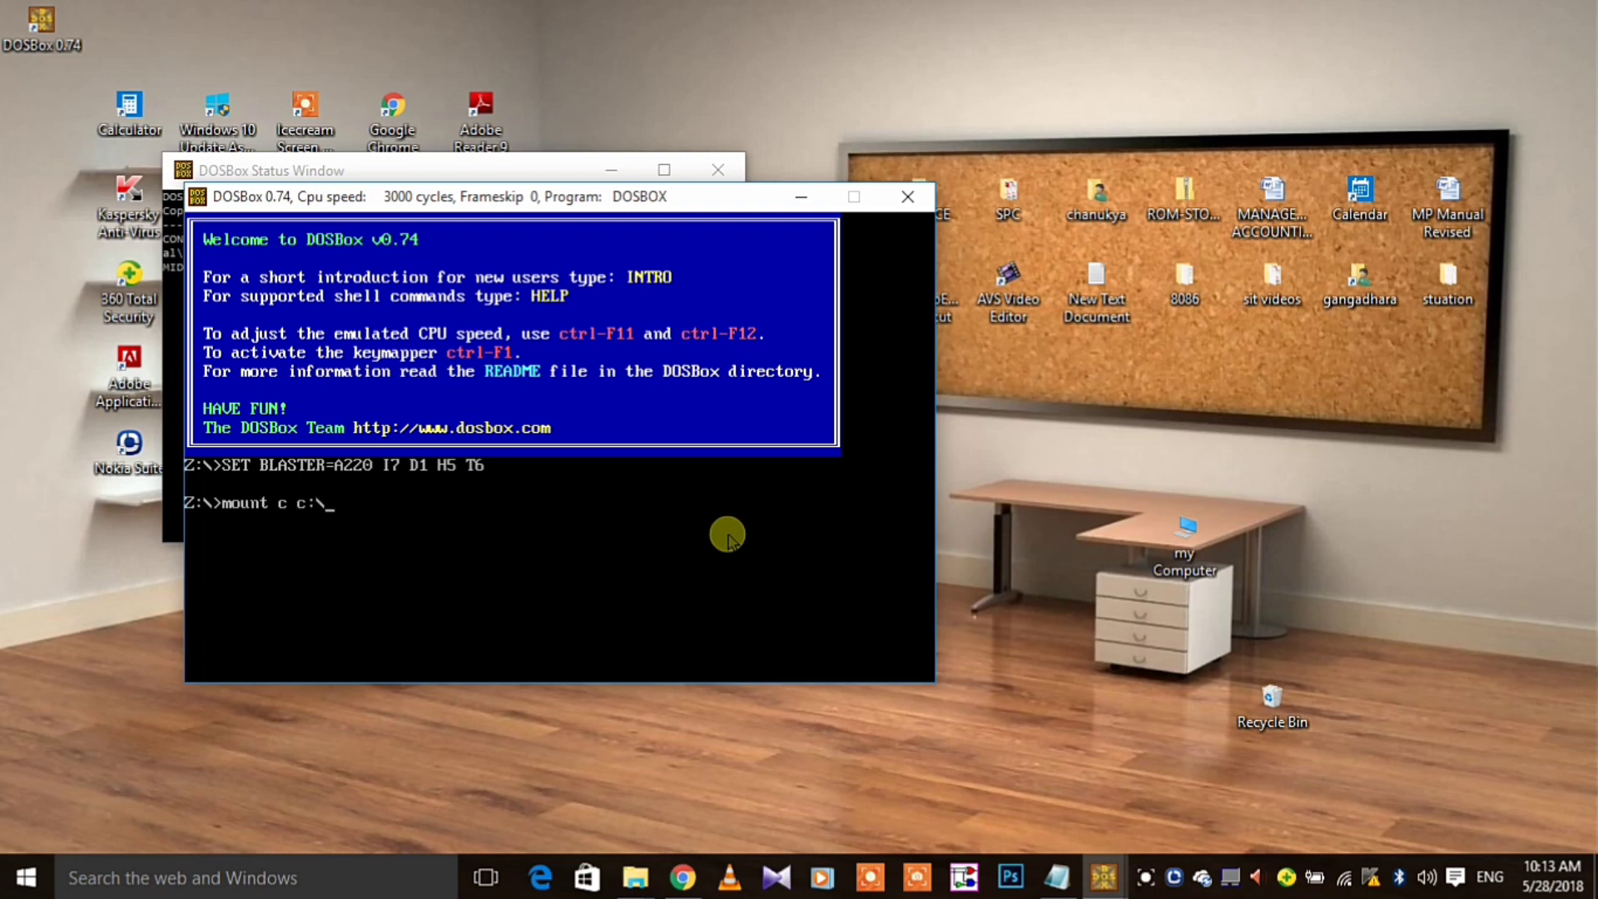
text(808)
text(6)
key(Return)
text(c:)
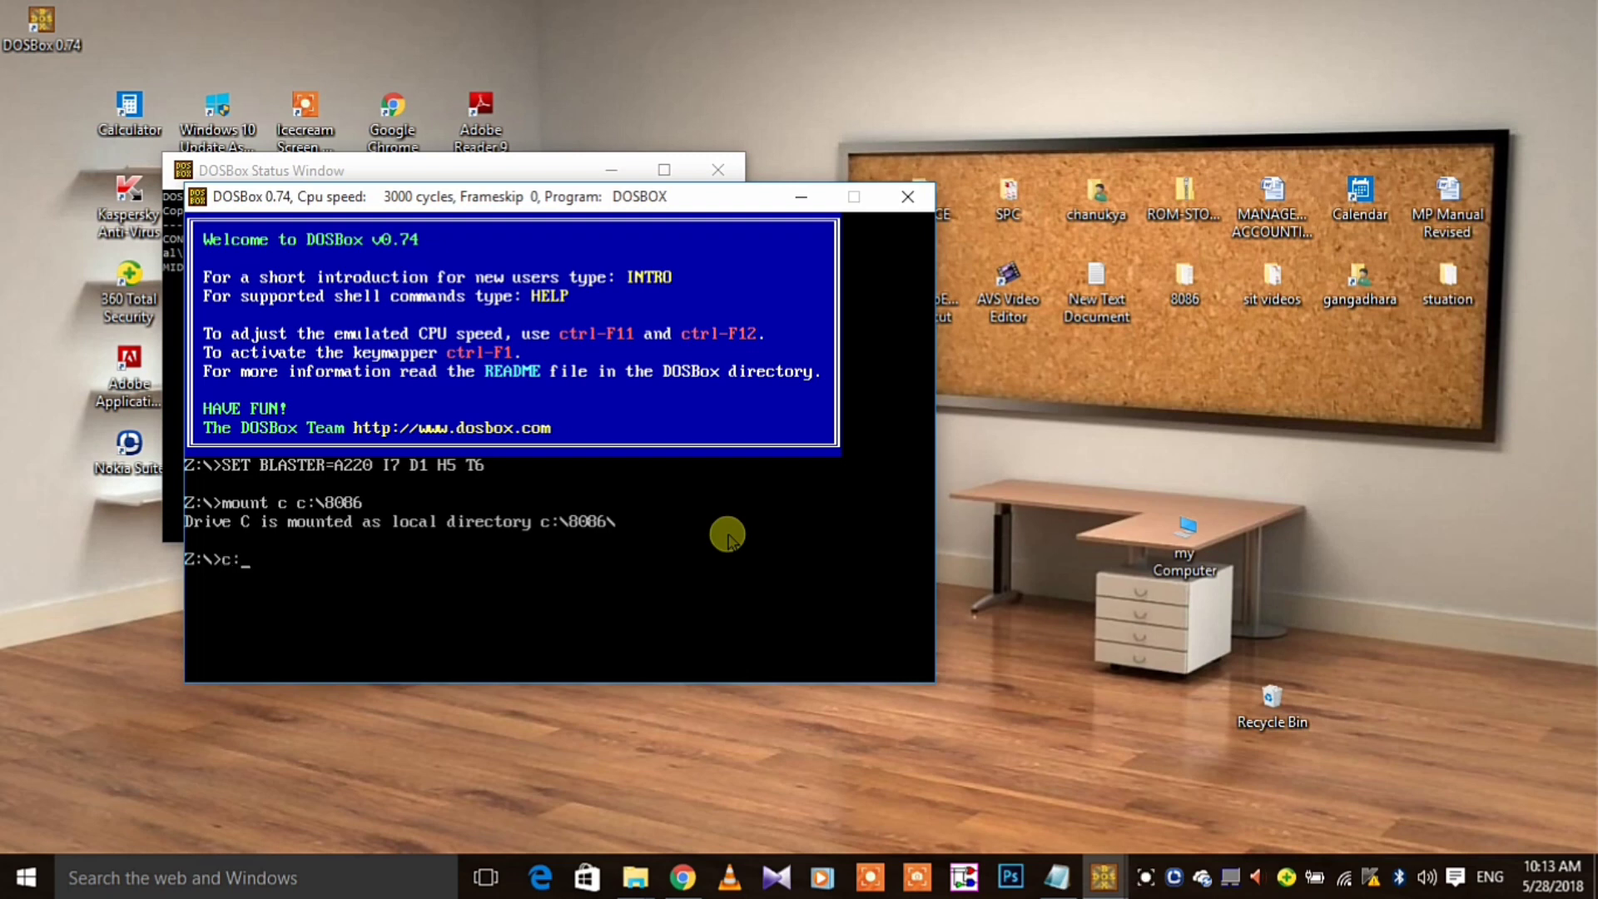
key(Return)
text(edit)
key(Return)
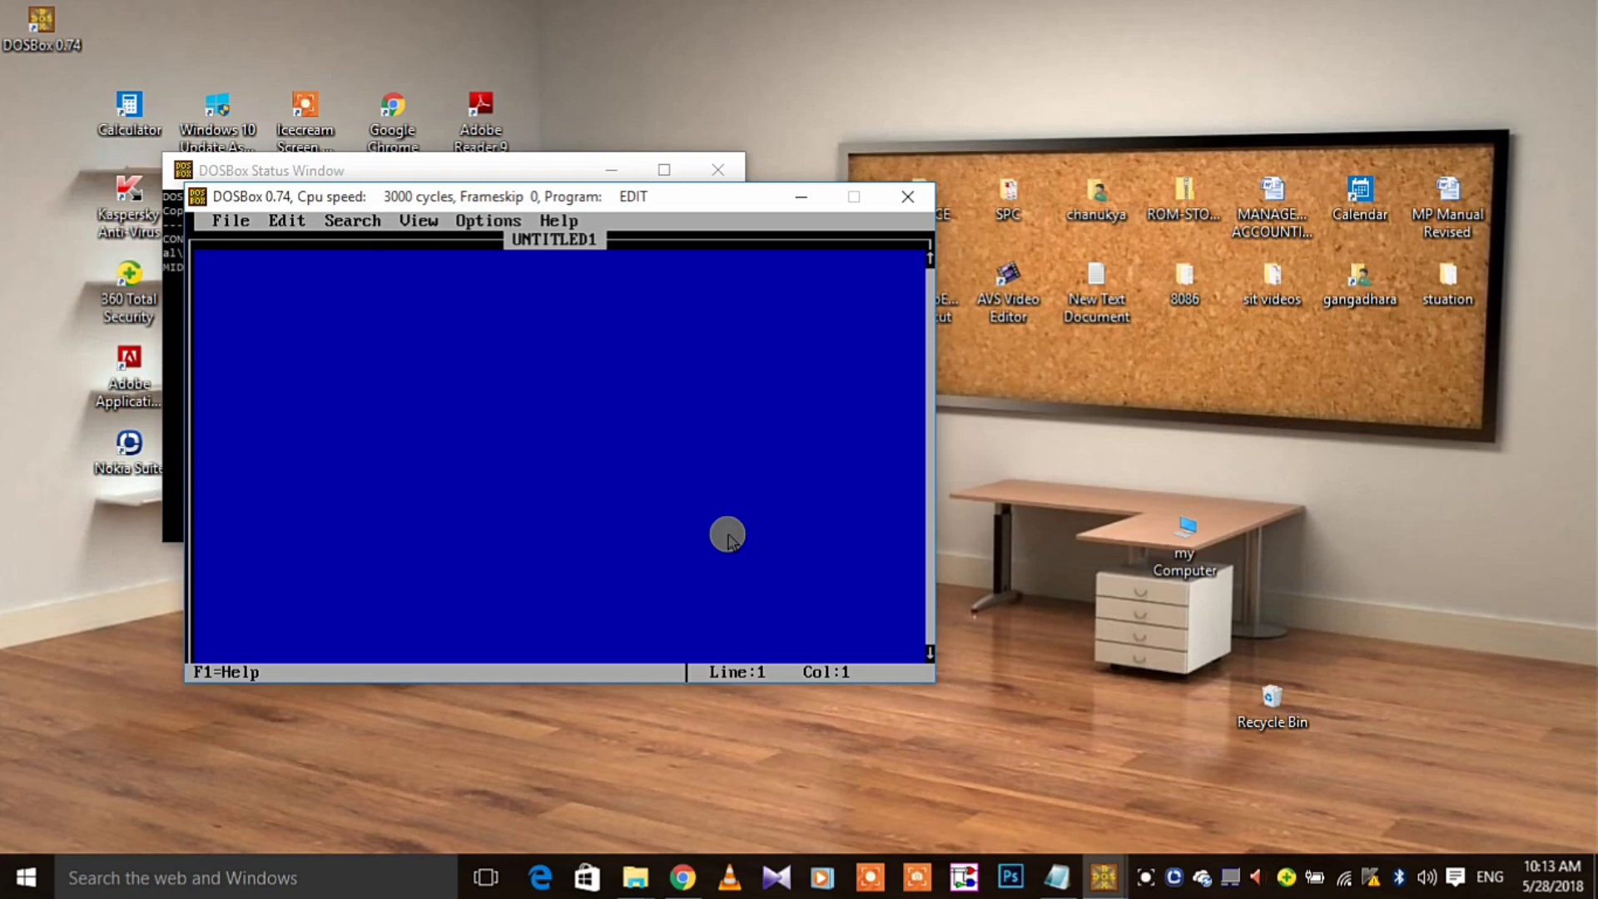